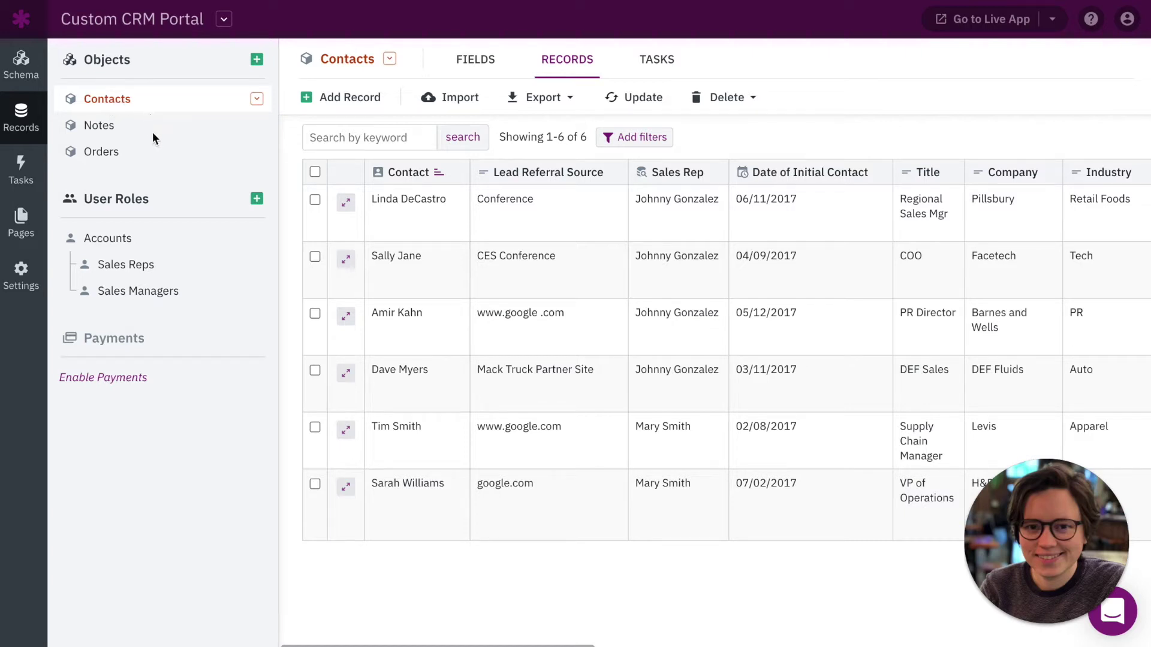
# Switch to the Notes object and view its field list with the Contact and Sales Rep connections.
pyautogui.click(116, 128)
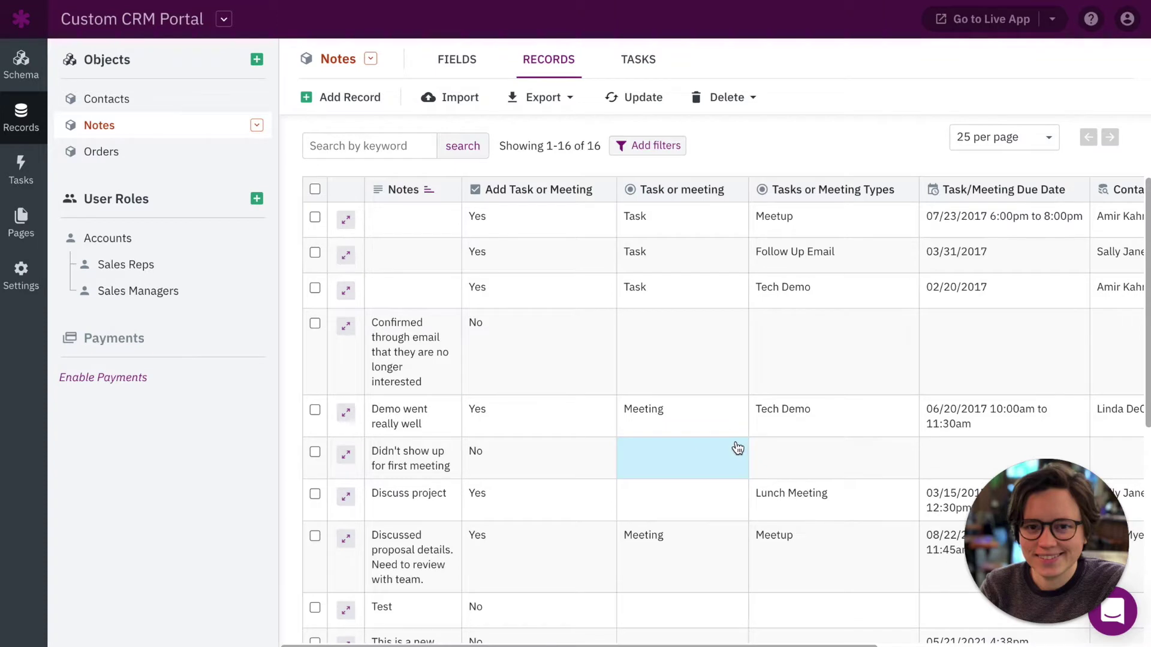
pyautogui.click(29, 67)
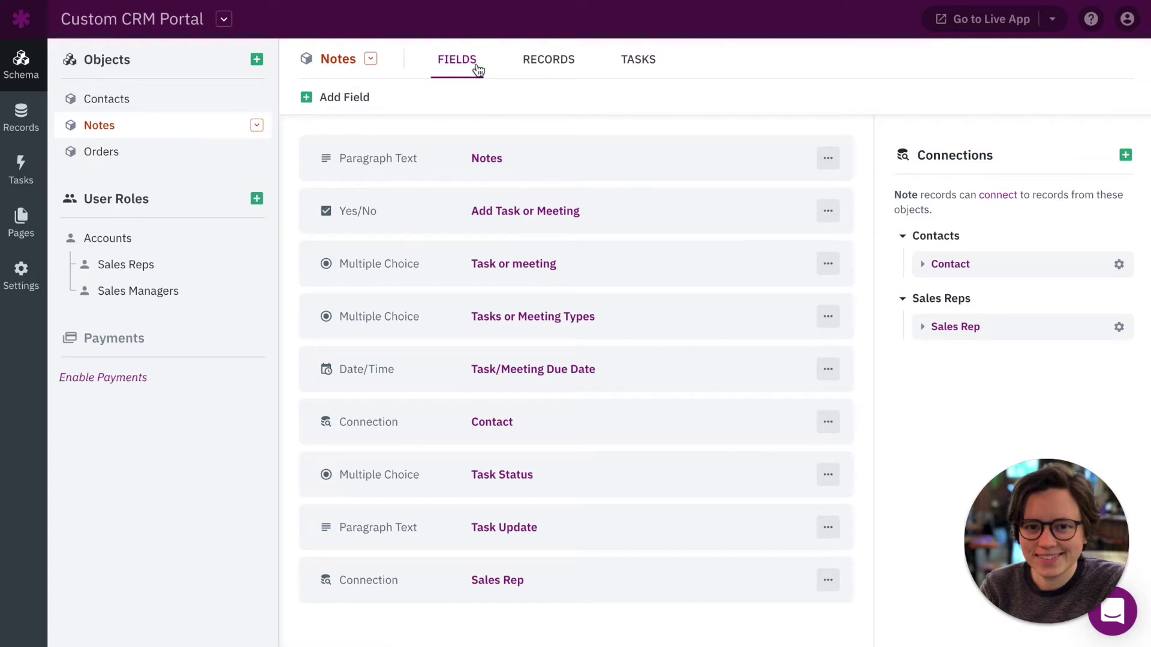
# Start a new Date/Time field on Notes named 'Created At'.
pyautogui.click(347, 99)
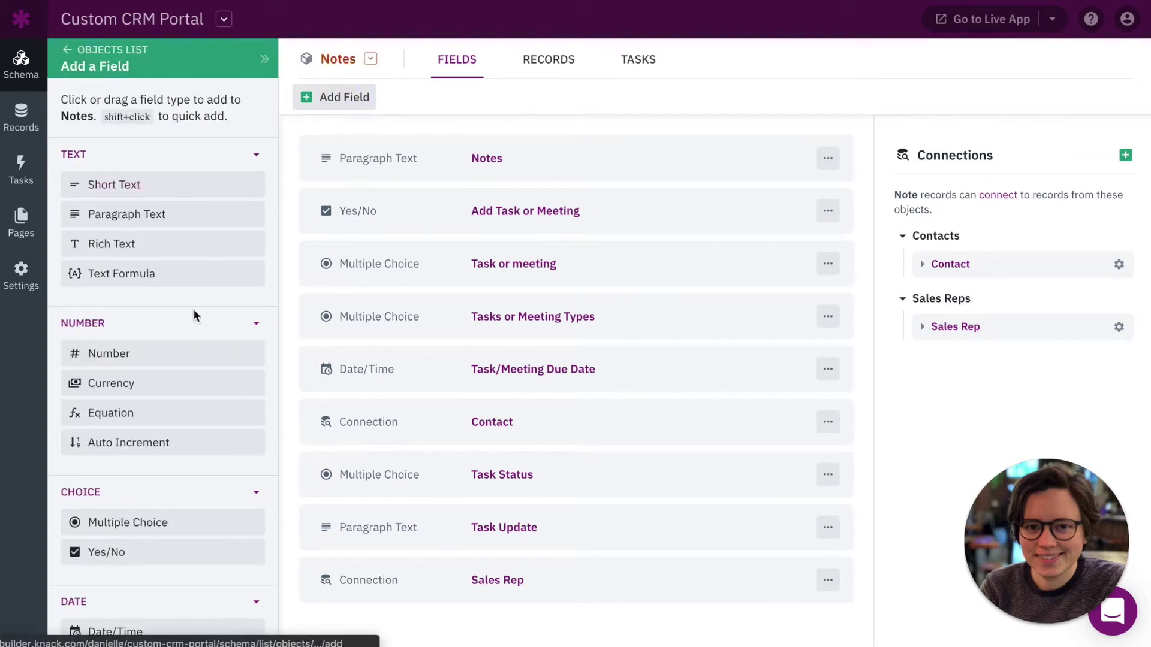
pyautogui.scroll(-1, 171, 400)
pyautogui.scroll(-3, 170, 399)
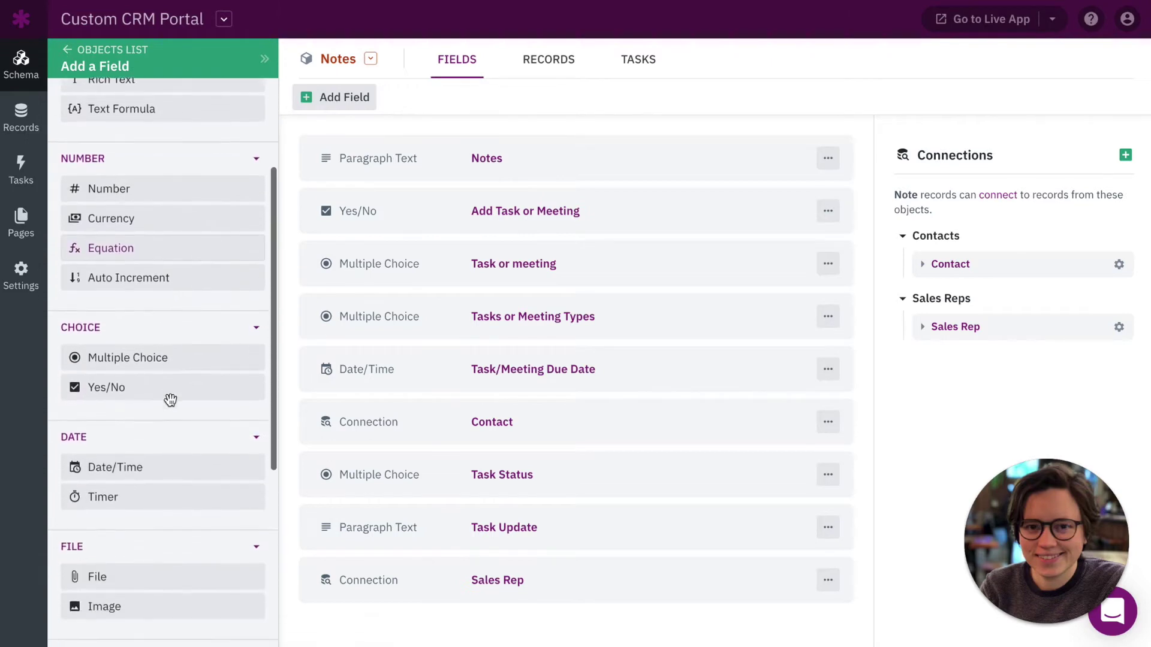
pyautogui.click(148, 463)
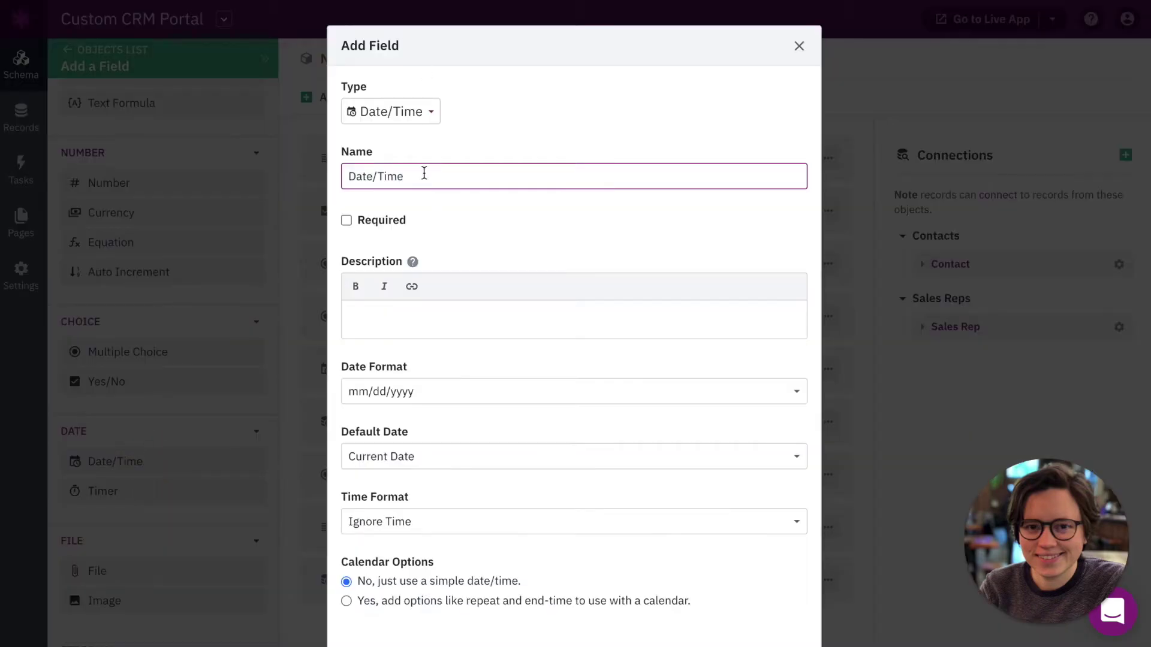
pyautogui.moveTo(424, 174); pyautogui.dragTo(346, 180)
pyautogui.write('Created At')
# Set Created At to default to the current date and current time, in HH:MM am format.
pyautogui.scroll(-1, 477, 290)
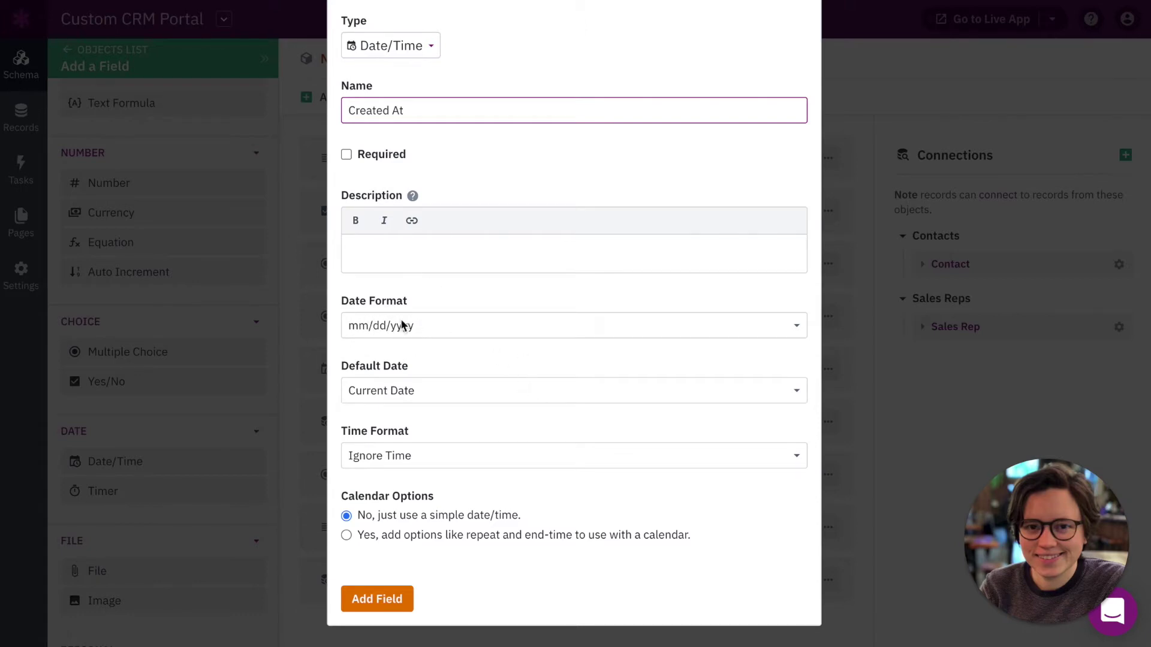
pyautogui.click(429, 391)
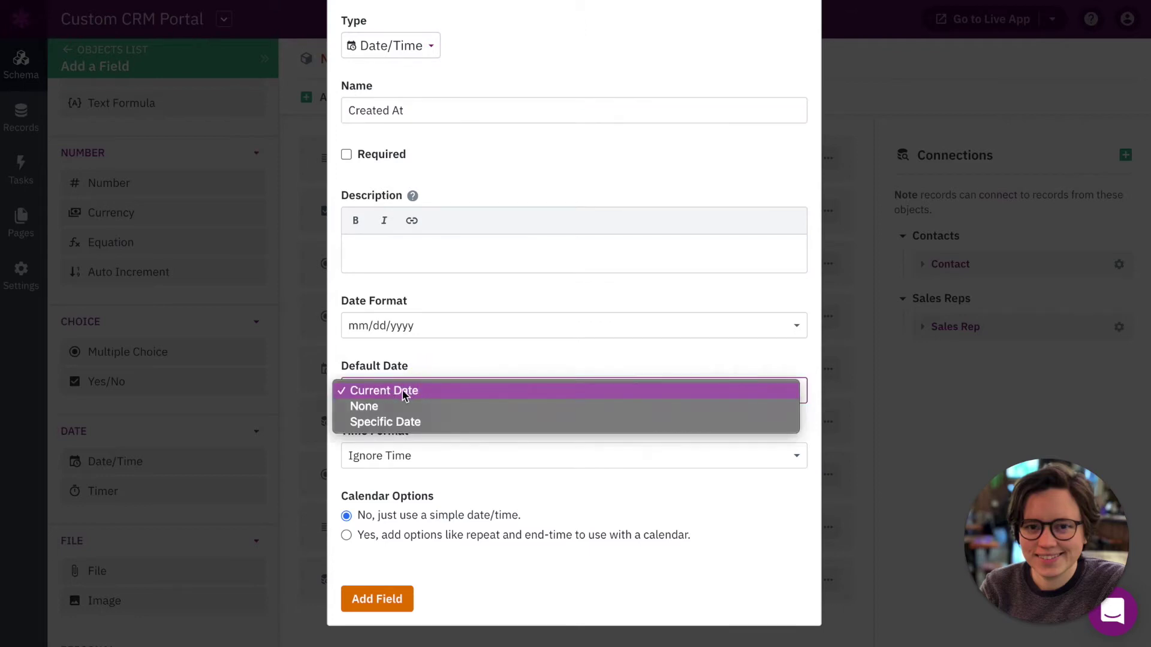
pyautogui.click(407, 392)
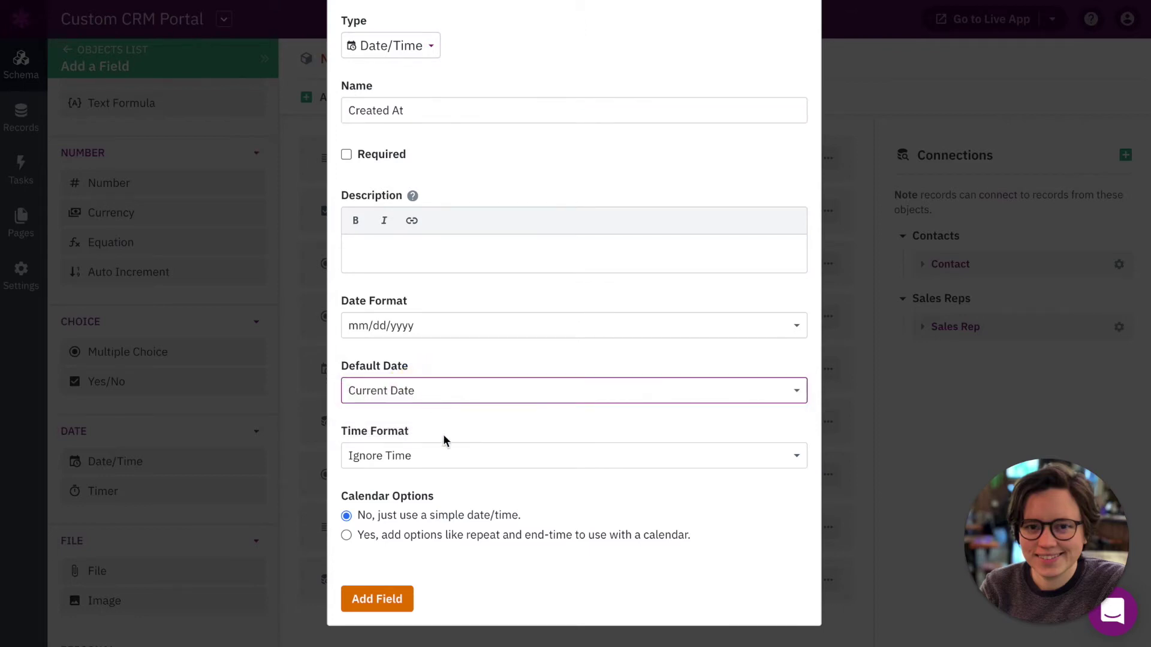
pyautogui.click(436, 458)
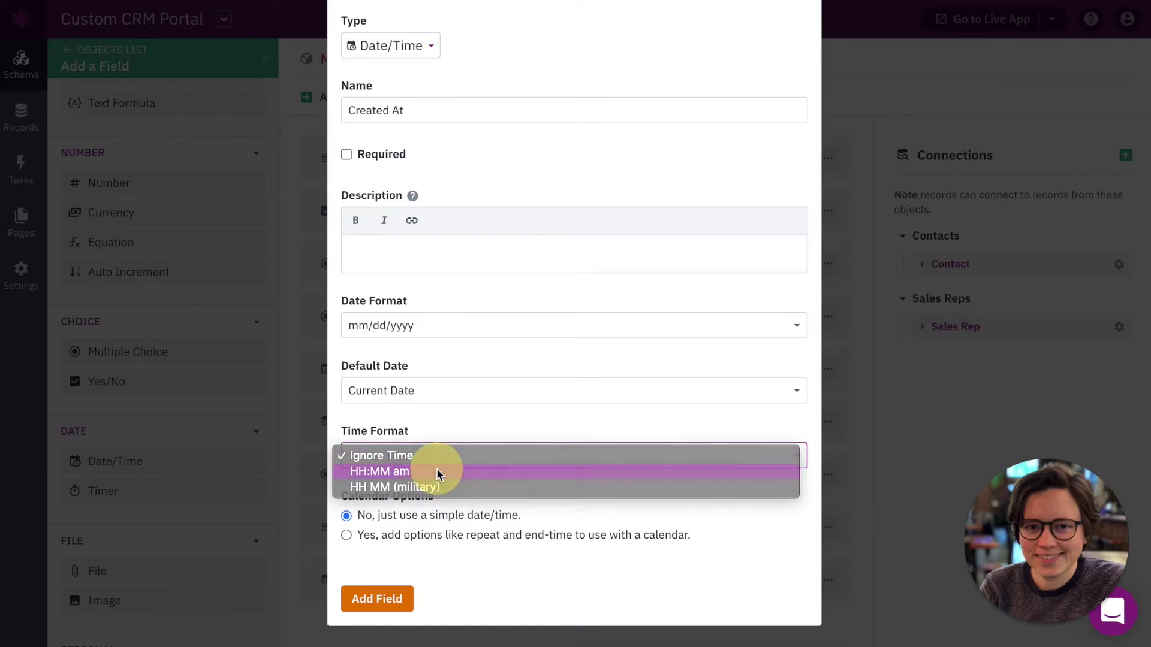
pyautogui.click(437, 471)
pyautogui.scroll(-1, 436, 470)
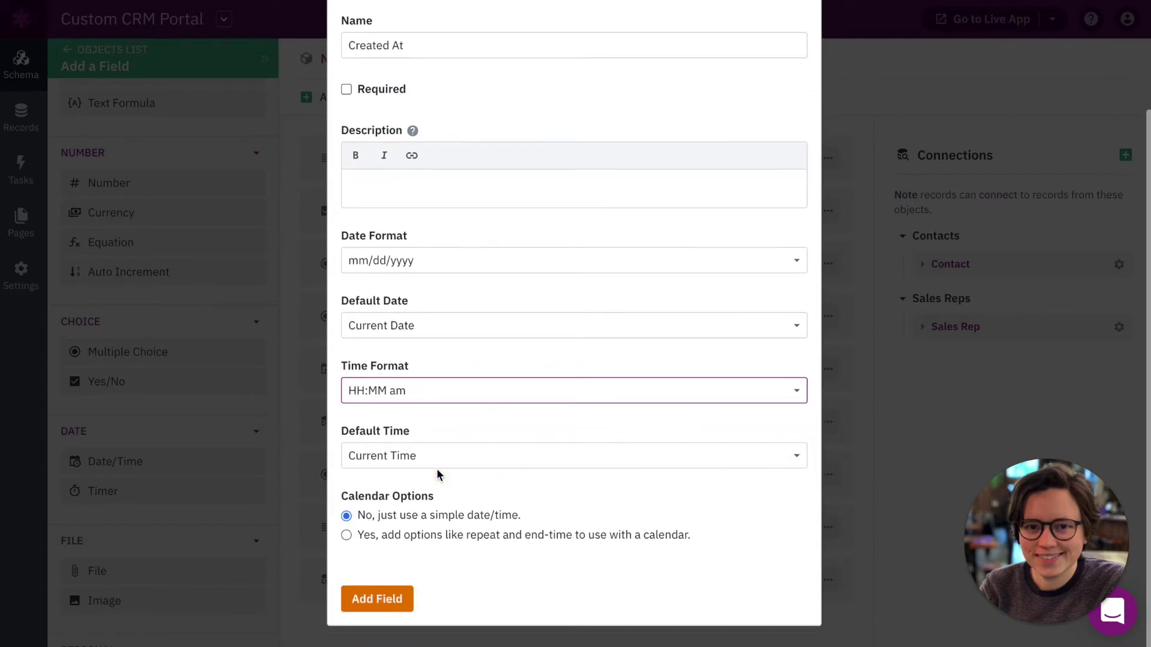
pyautogui.click(432, 455)
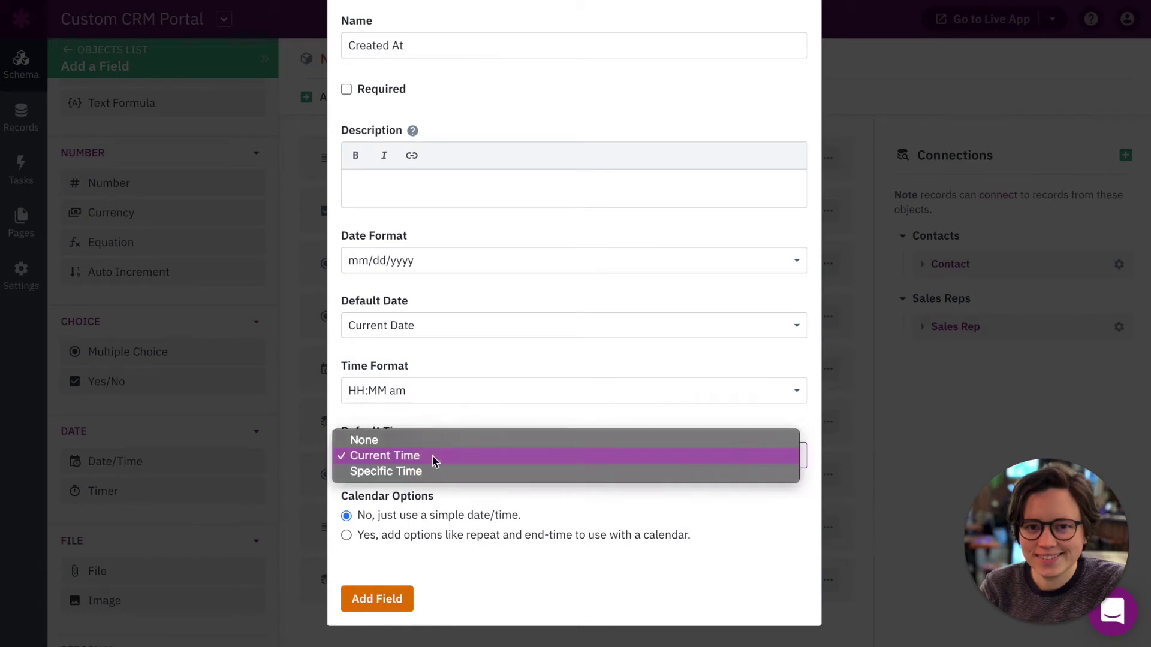
pyautogui.click(403, 462)
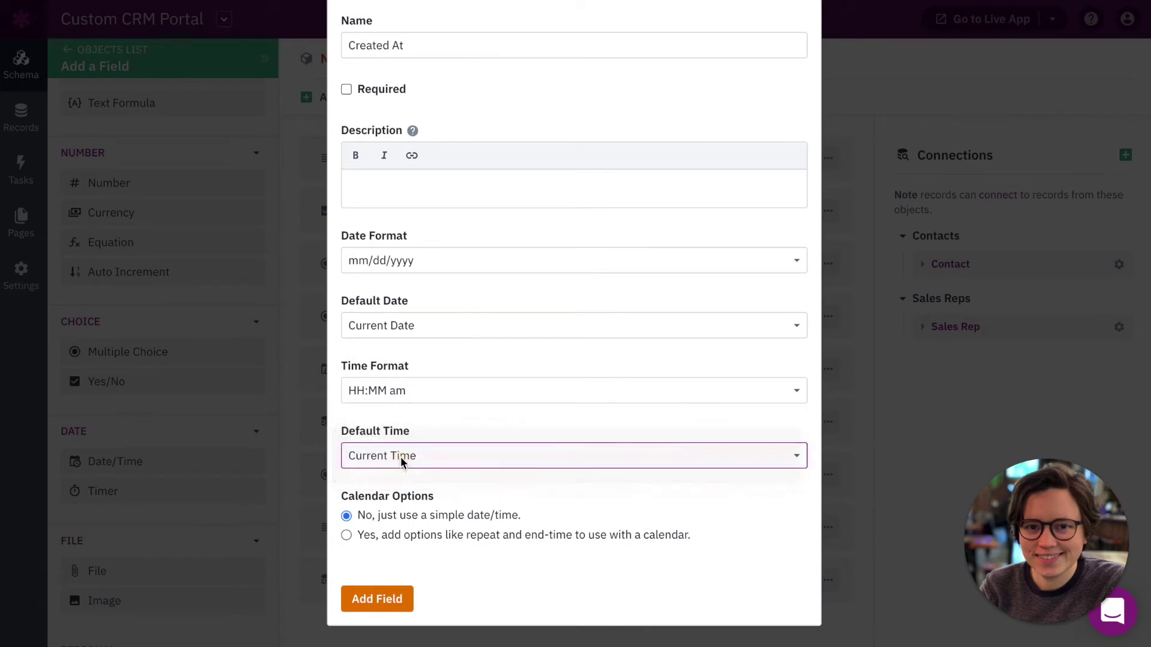
pyautogui.click(423, 328)
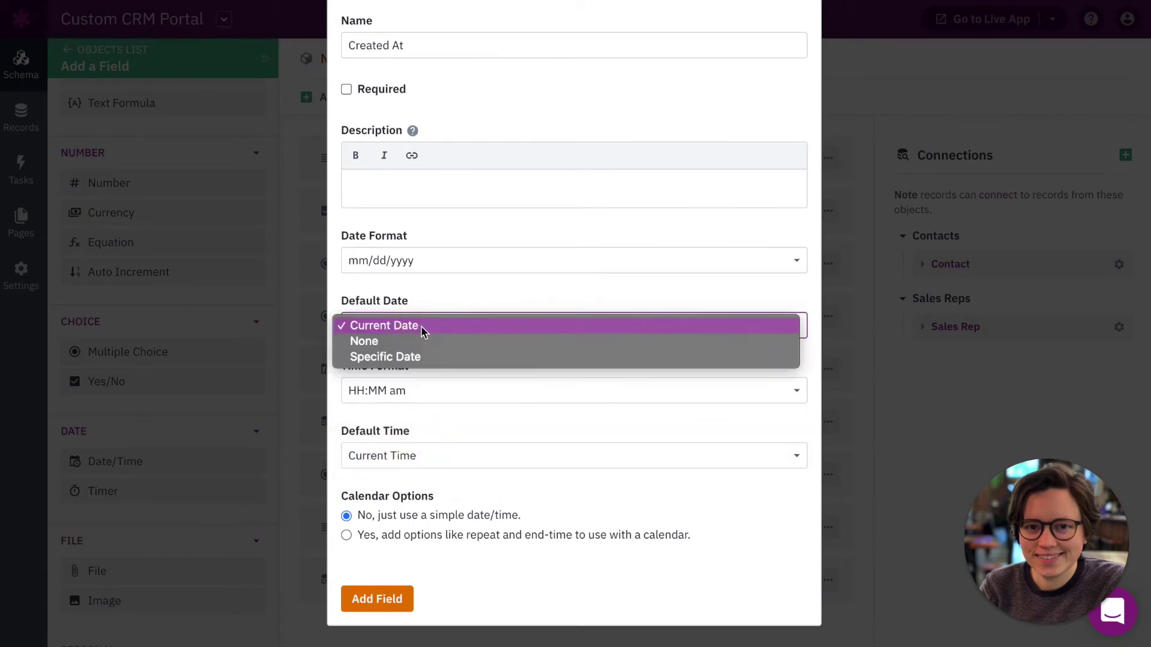
pyautogui.click(433, 425)
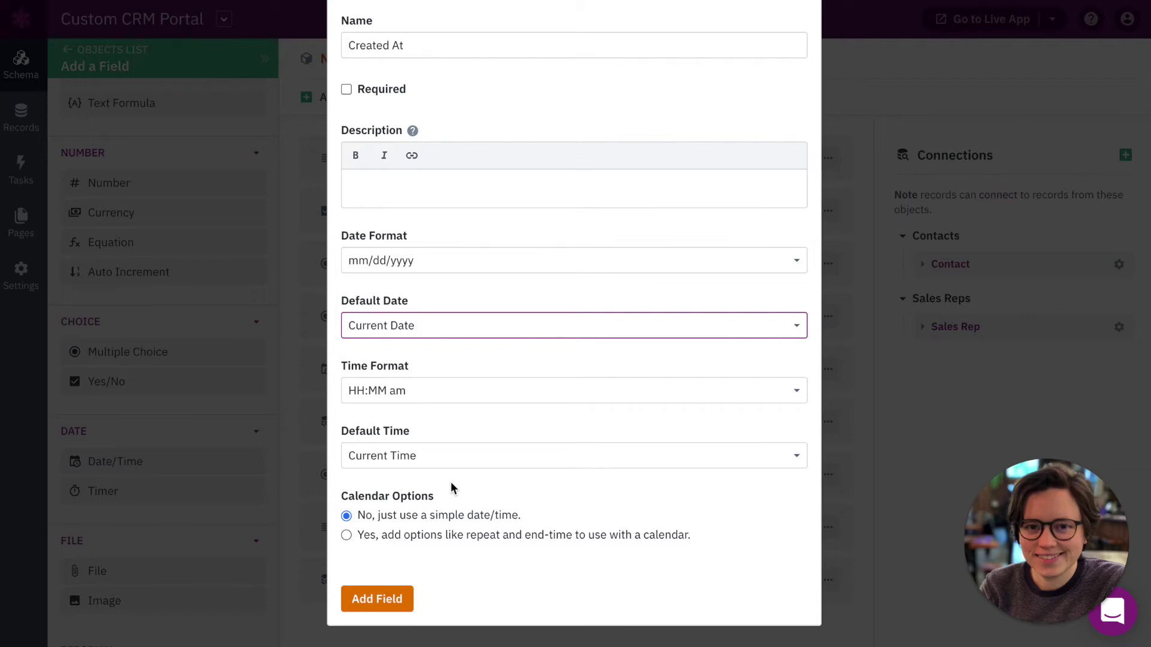
# Save the Created At field, move it to the top of the Notes fields, and view the Notes records.
pyautogui.click(383, 600)
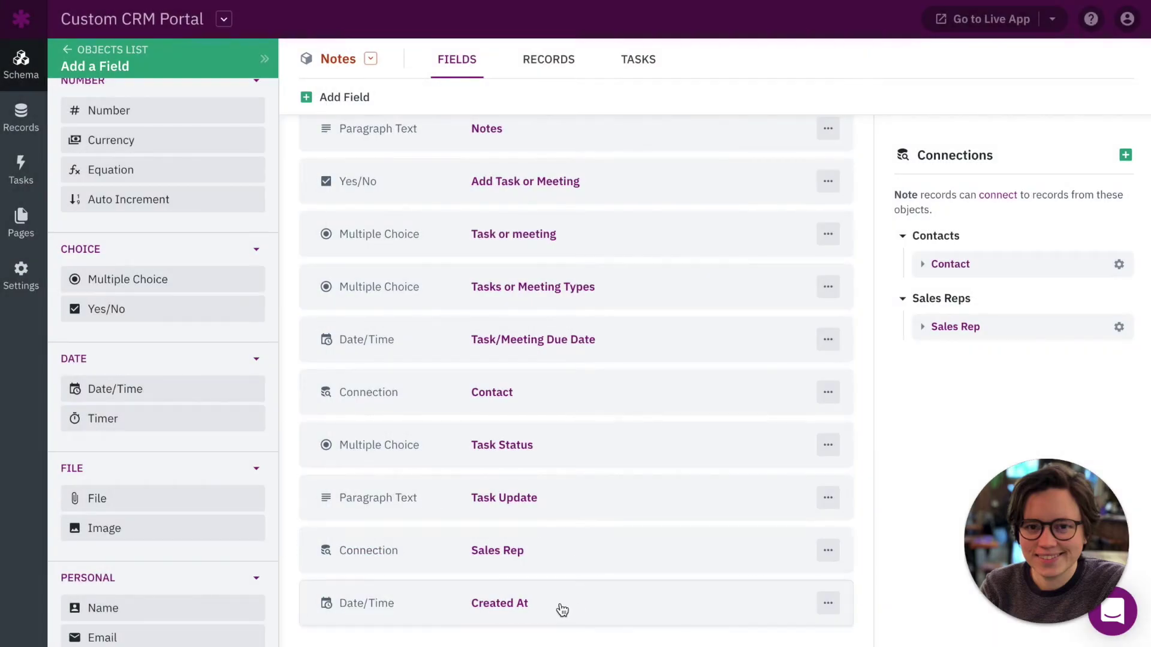
pyautogui.moveTo(558, 611); pyautogui.dragTo(559, 153)
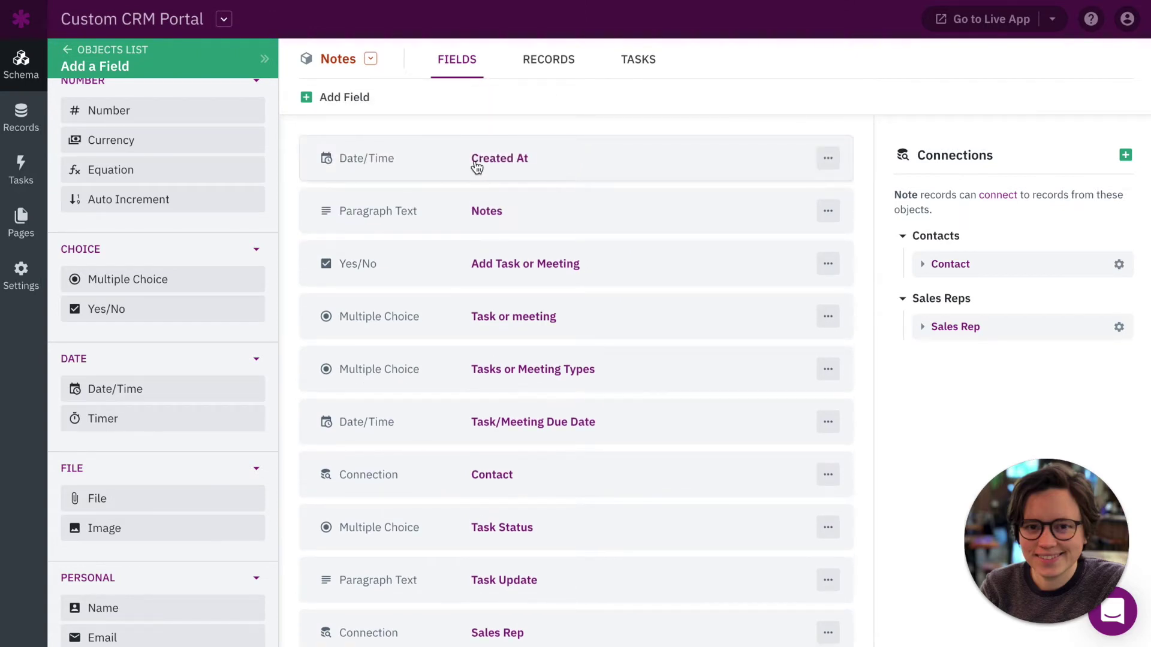
pyautogui.click(27, 123)
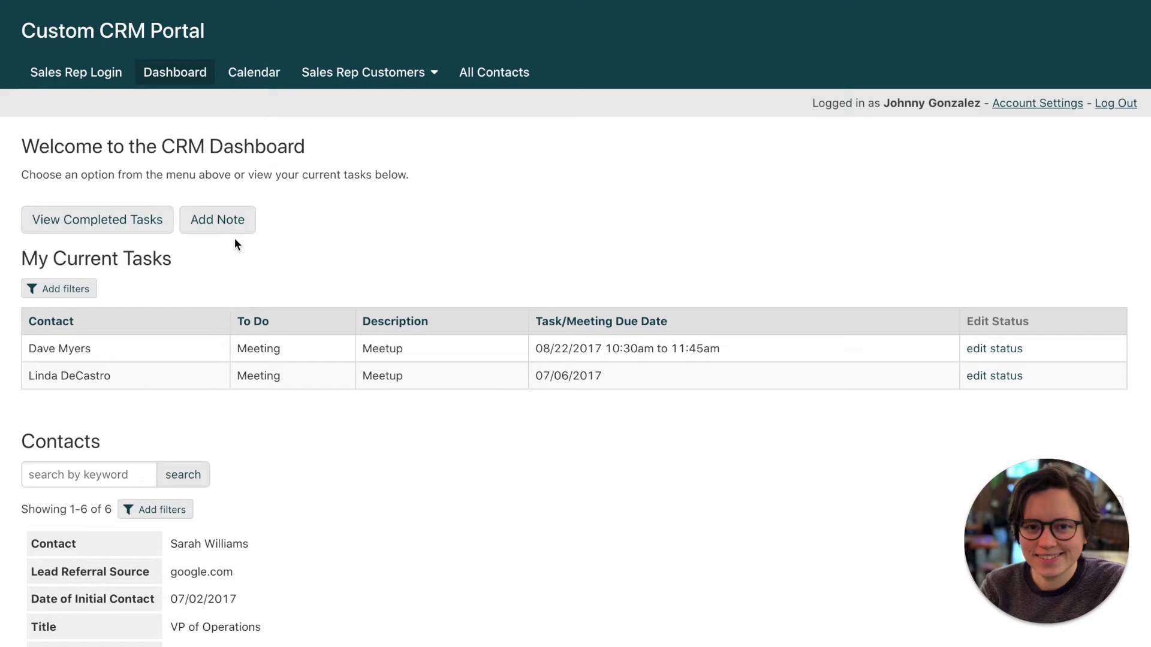
# Submit a new note reading 'This is a new note!' through the live app's Add Note form.
pyautogui.click(222, 223)
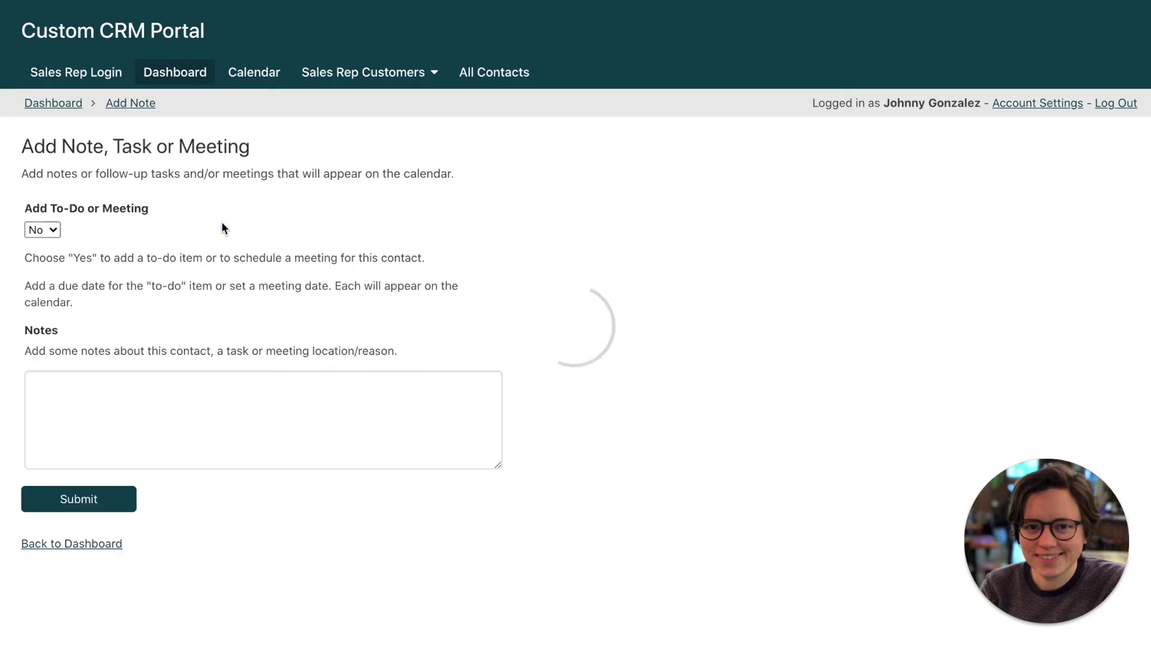
pyautogui.click(128, 419)
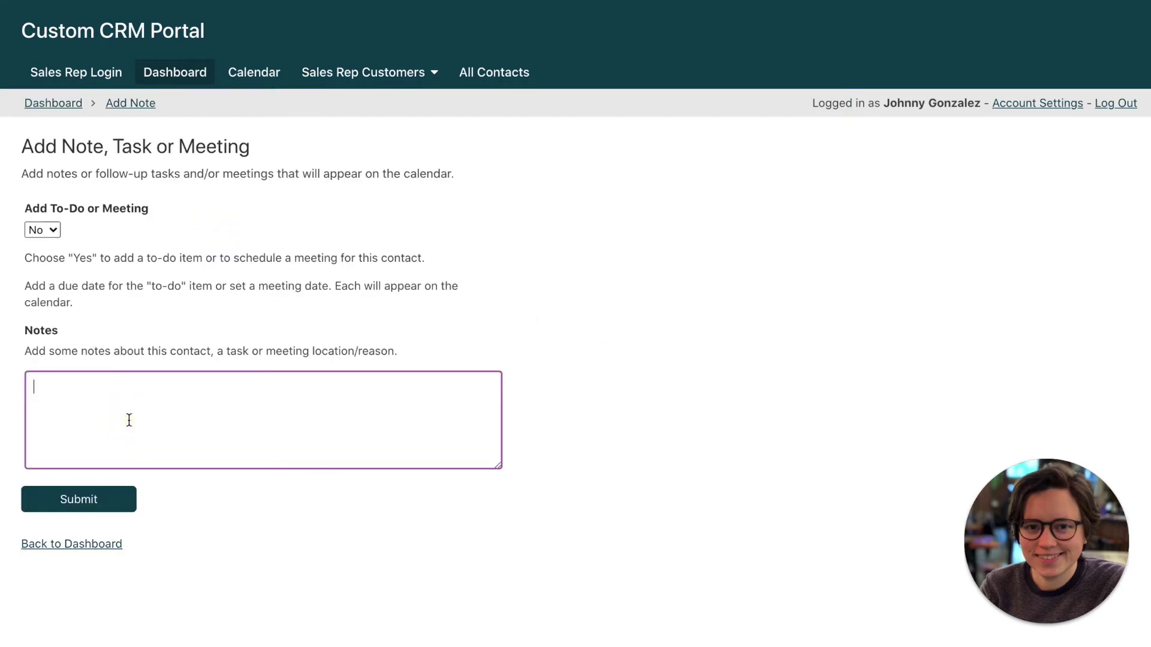
pyautogui.write('This is a new note!')
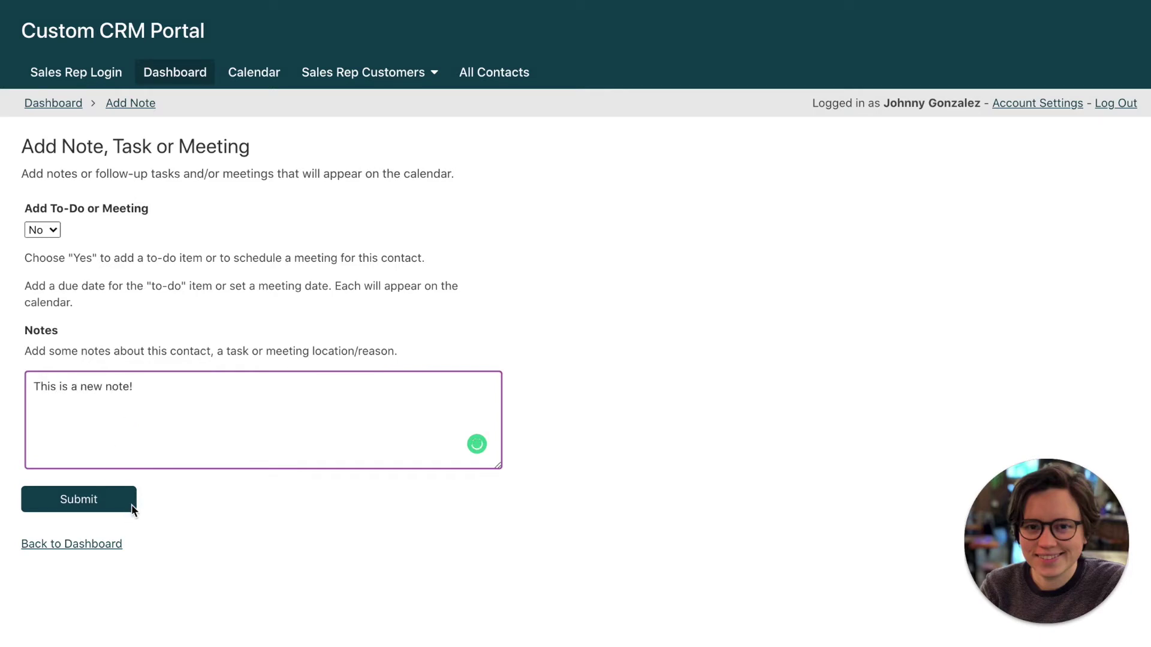
pyautogui.click(93, 499)
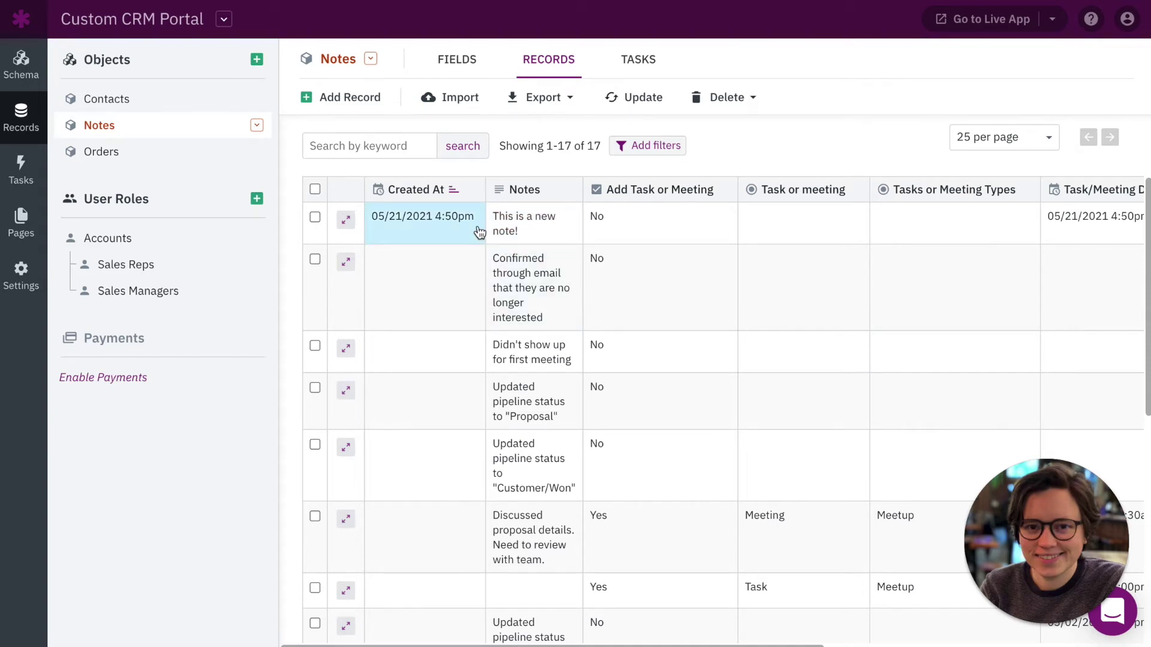
# Switch to the Contacts records table after checking the note's 05/21/2021 4:50pm Created At value.
pyautogui.click(132, 101)
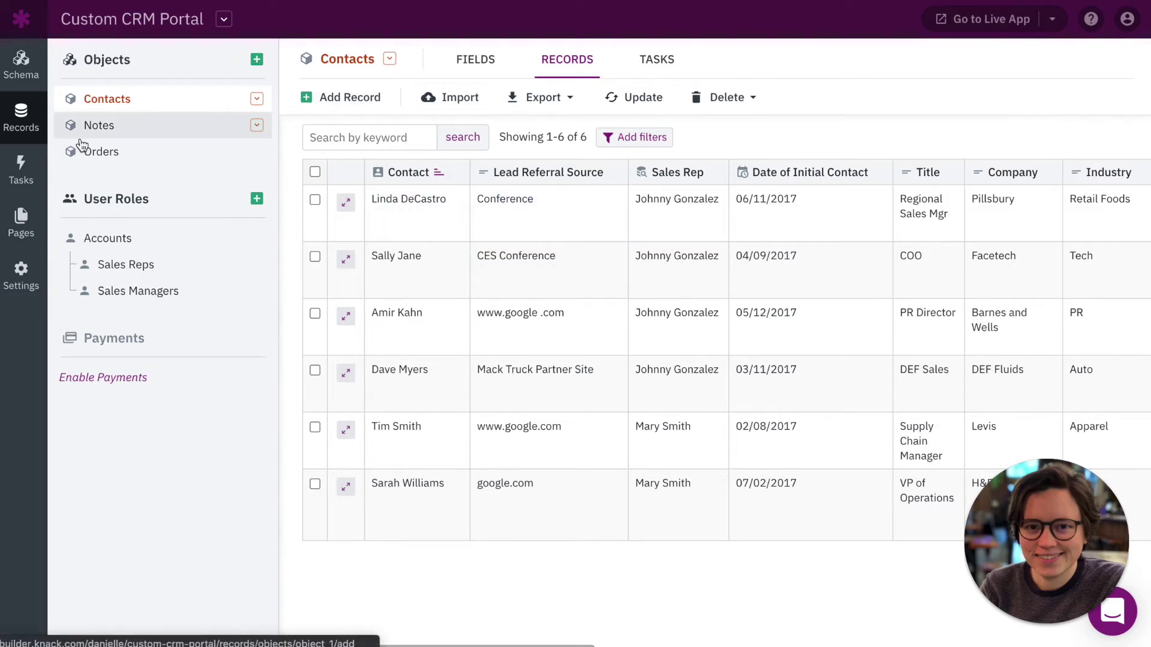
# Add a 'Last Updated At' Date/Time field to Contacts with HH:MM am time format.
pyautogui.click(21, 60)
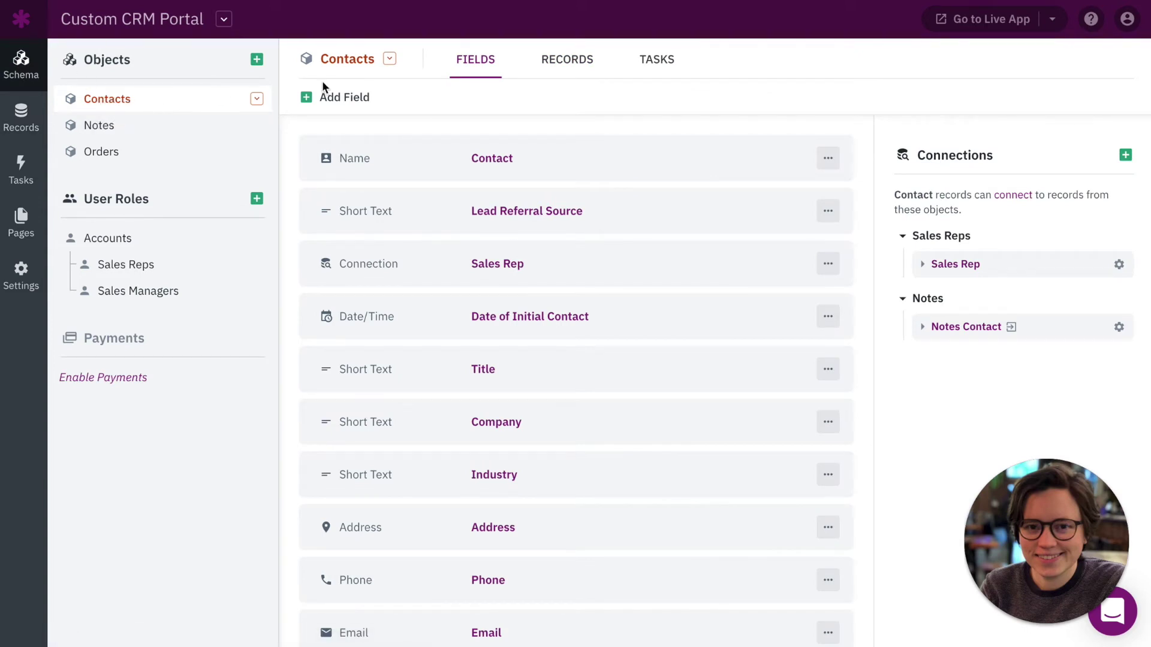
pyautogui.click(358, 97)
pyautogui.scroll(-5, 188, 429)
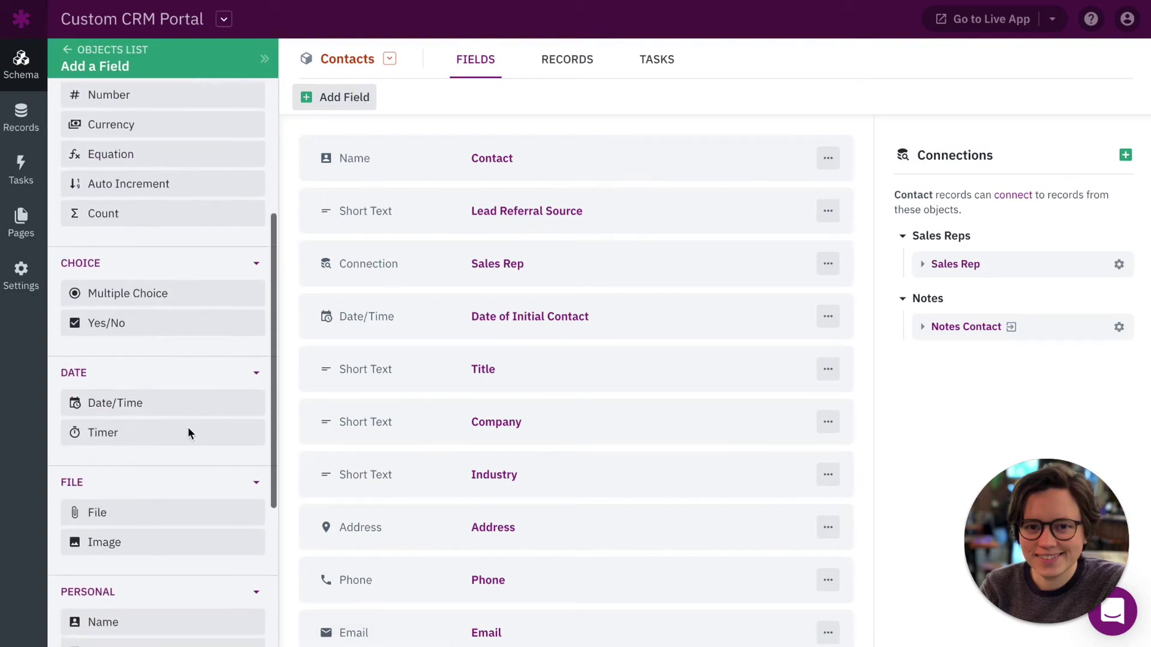
pyautogui.click(145, 413)
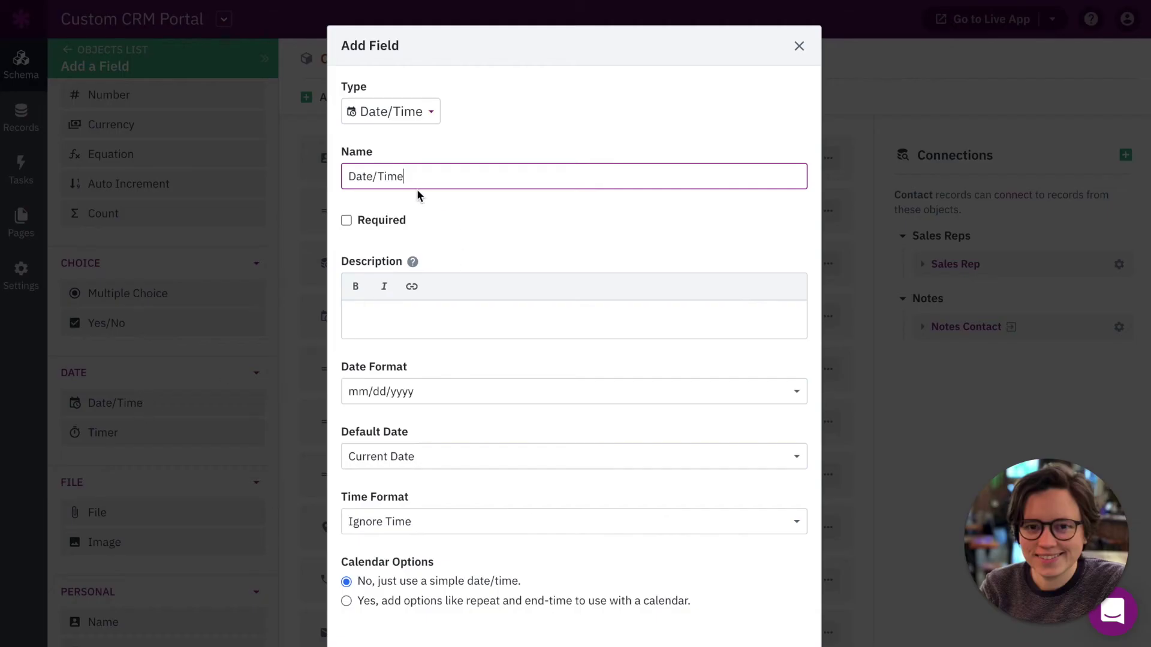
pyautogui.moveTo(419, 175); pyautogui.dragTo(332, 174)
pyautogui.write('Last Updated At')
pyautogui.scroll(-2, 422, 351)
pyautogui.click(430, 462)
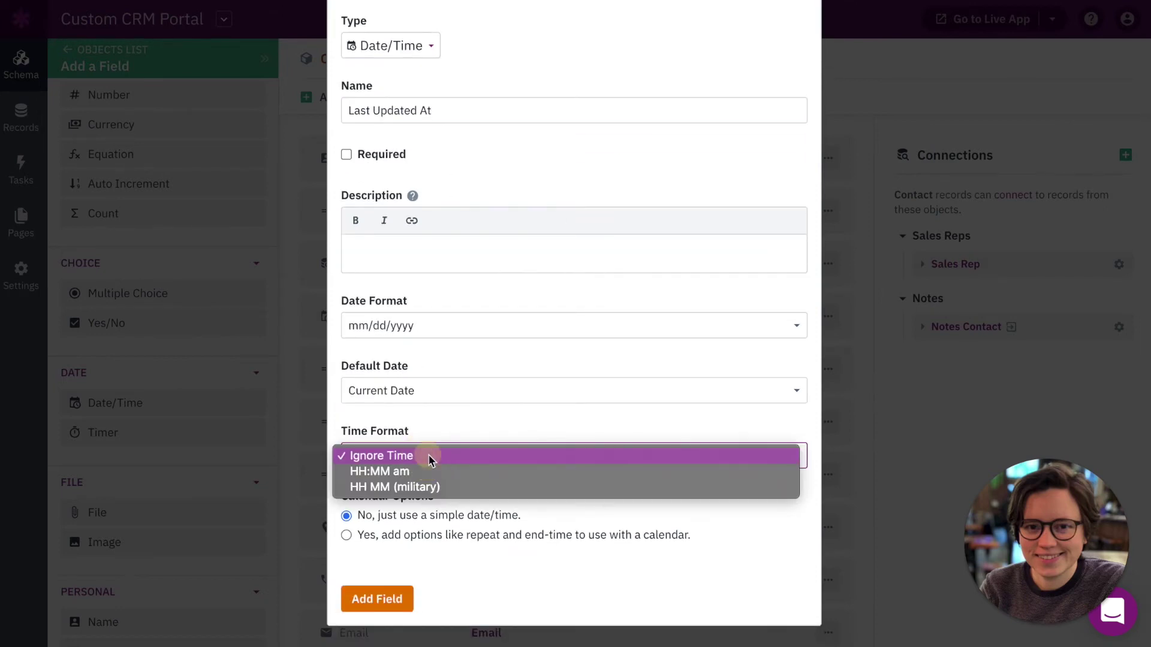
pyautogui.click(427, 468)
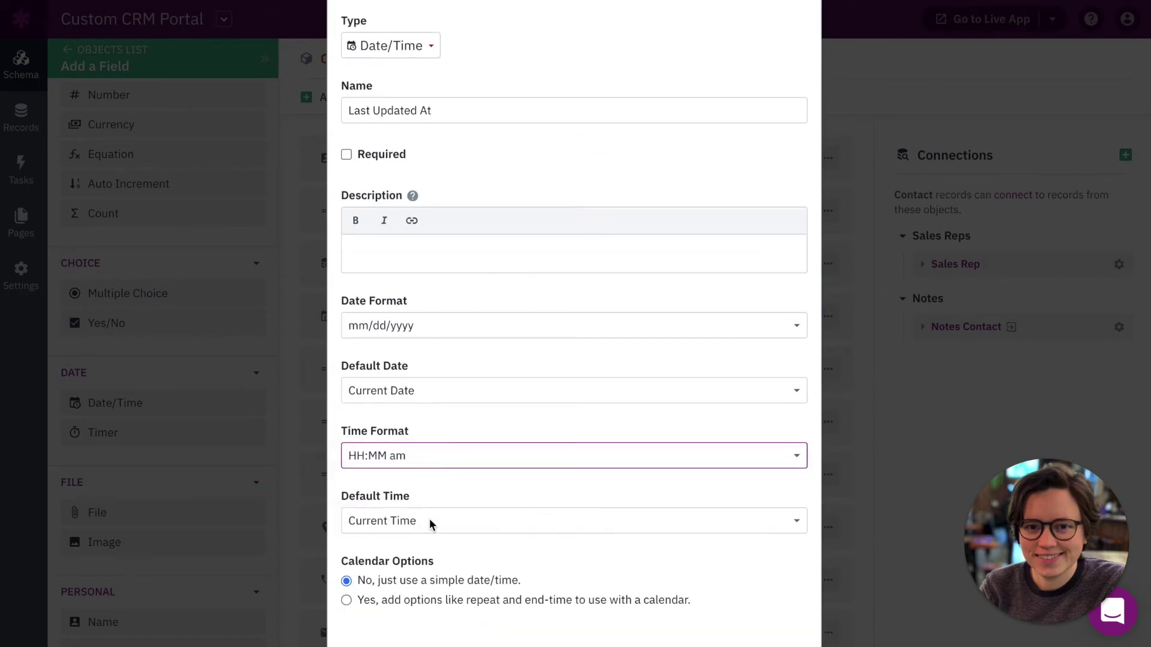
pyautogui.scroll(-2, 477, 474)
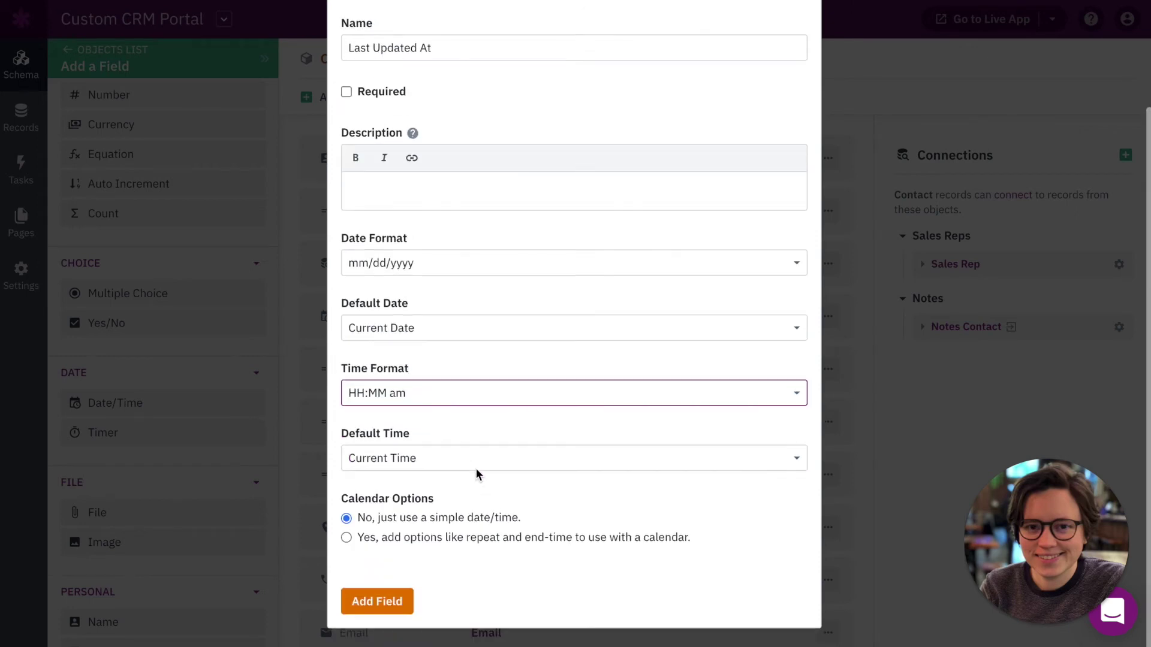
pyautogui.click(383, 604)
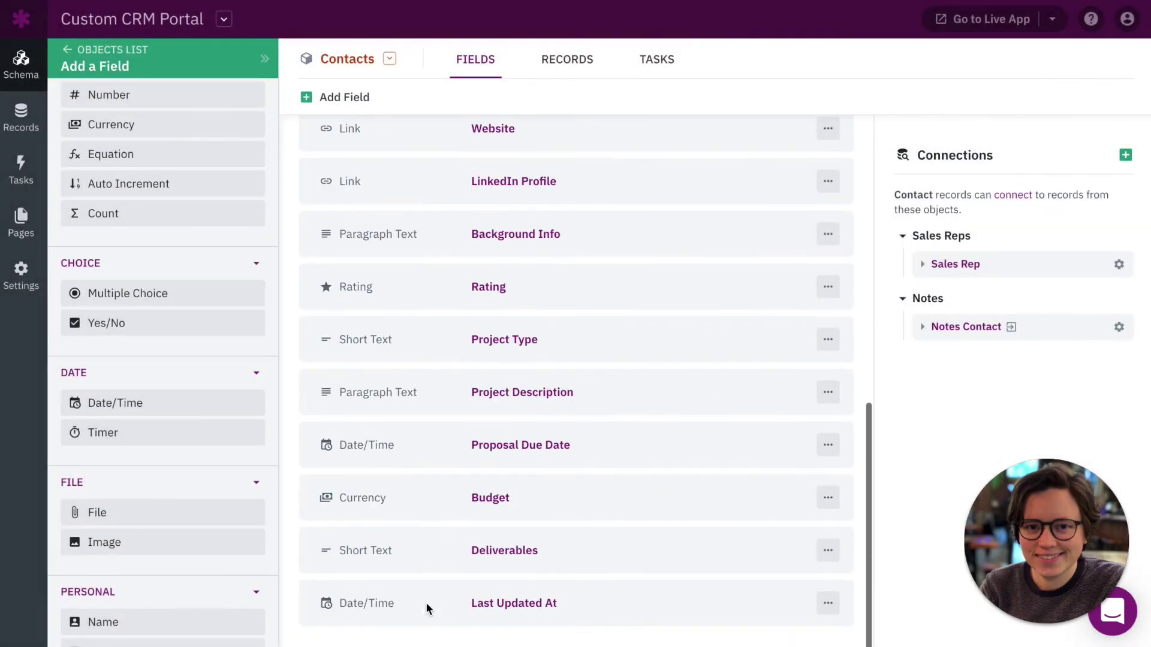
# Move Last Updated At to the top of the Contacts fields and check its empty records column.
pyautogui.moveTo(602, 604); pyautogui.dragTo(605, 155)
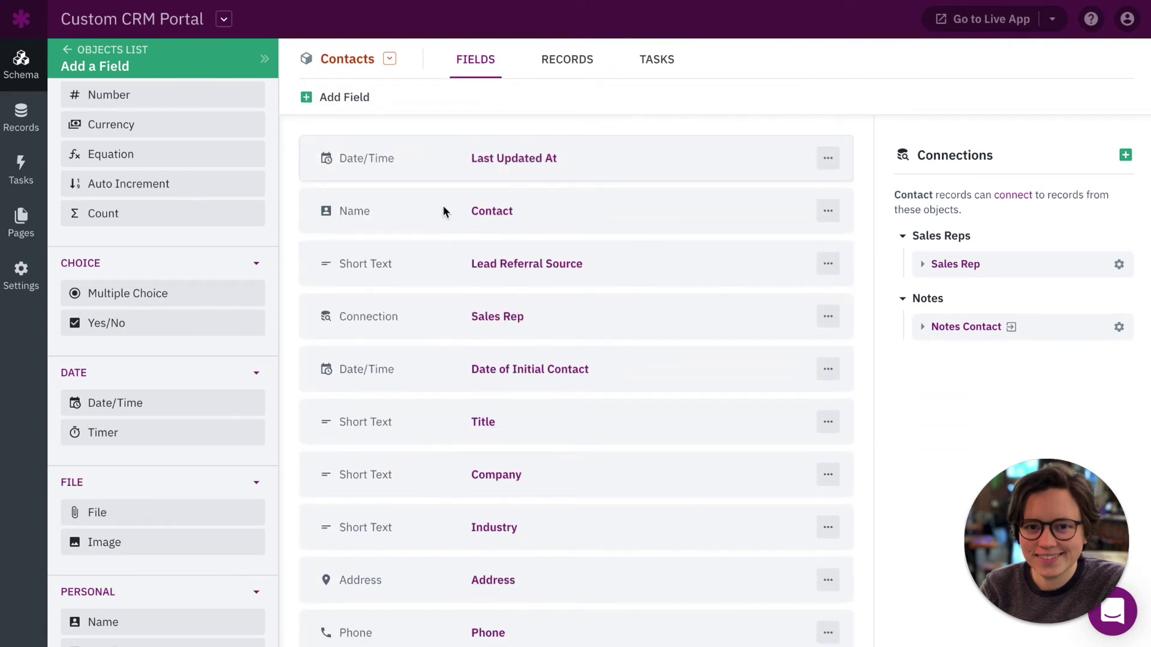
pyautogui.click(33, 125)
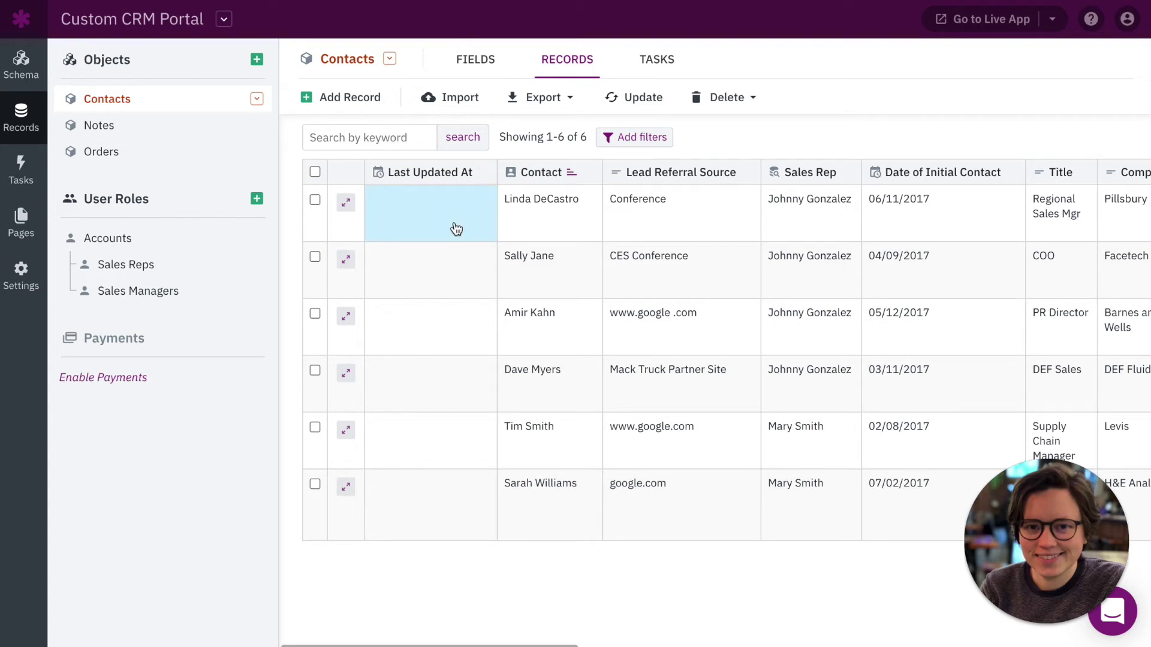
pyautogui.click(21, 225)
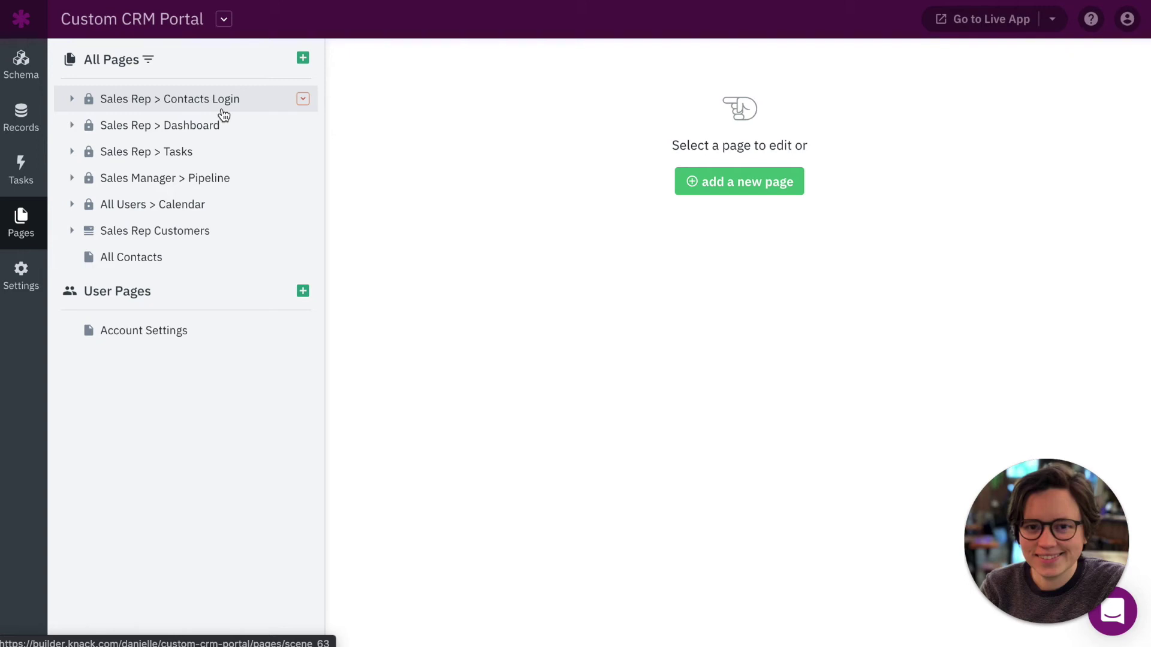
# Open the Edit Contact page under Sales Rep Login and browse its form's input options.
pyautogui.click(201, 108)
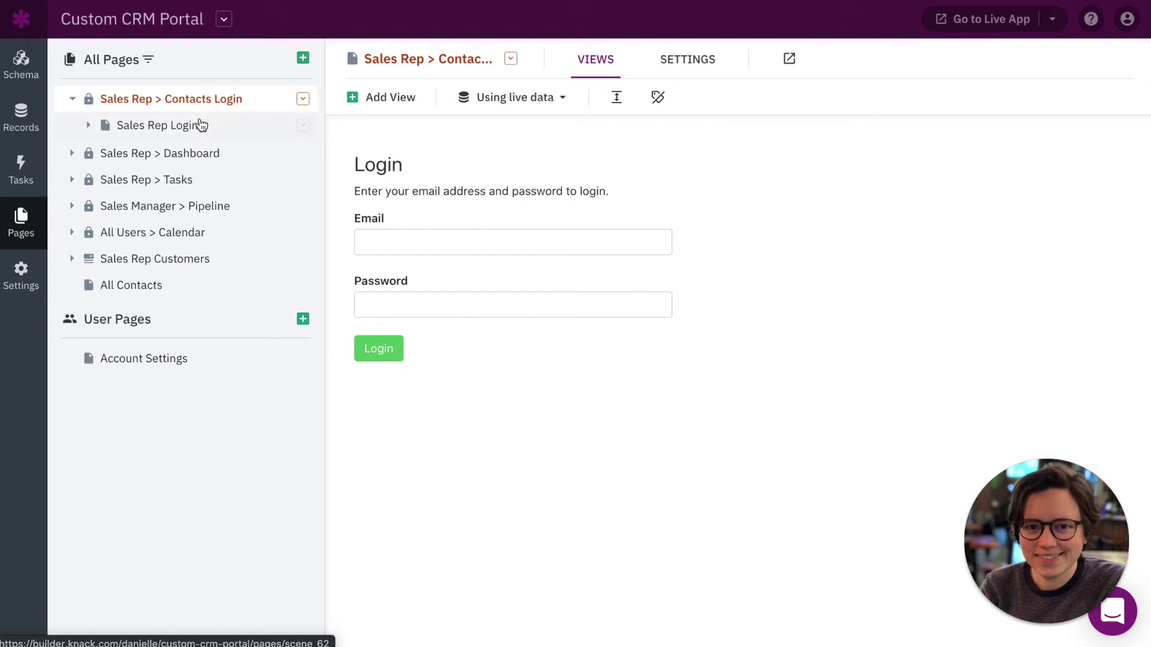
pyautogui.click(89, 125)
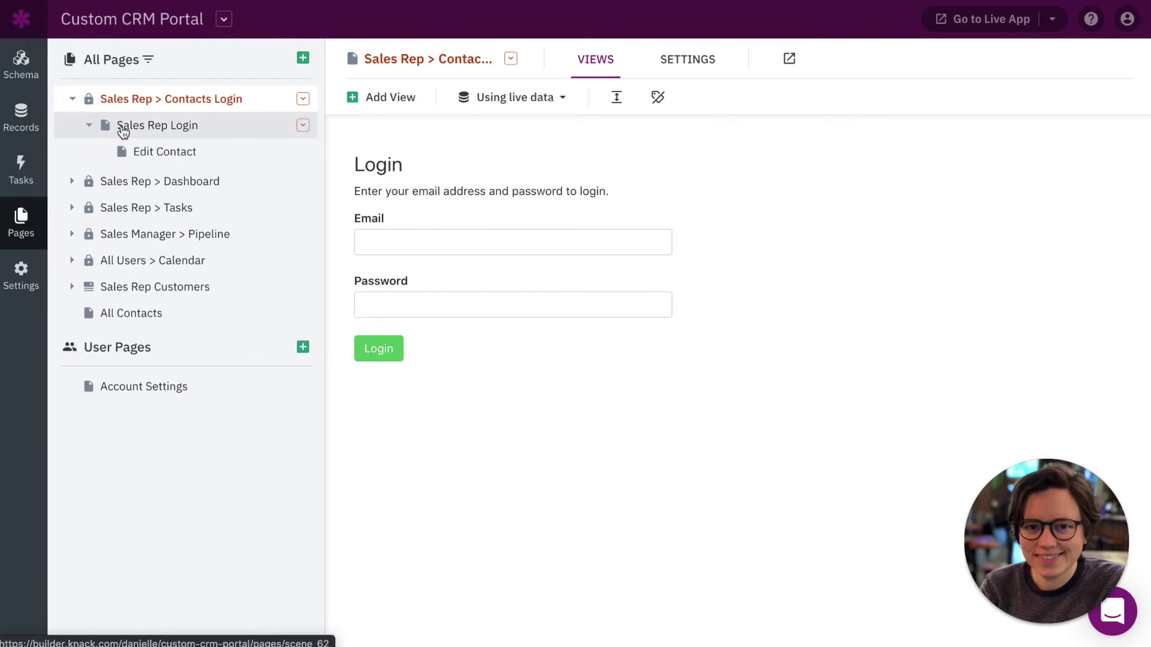
pyautogui.click(201, 157)
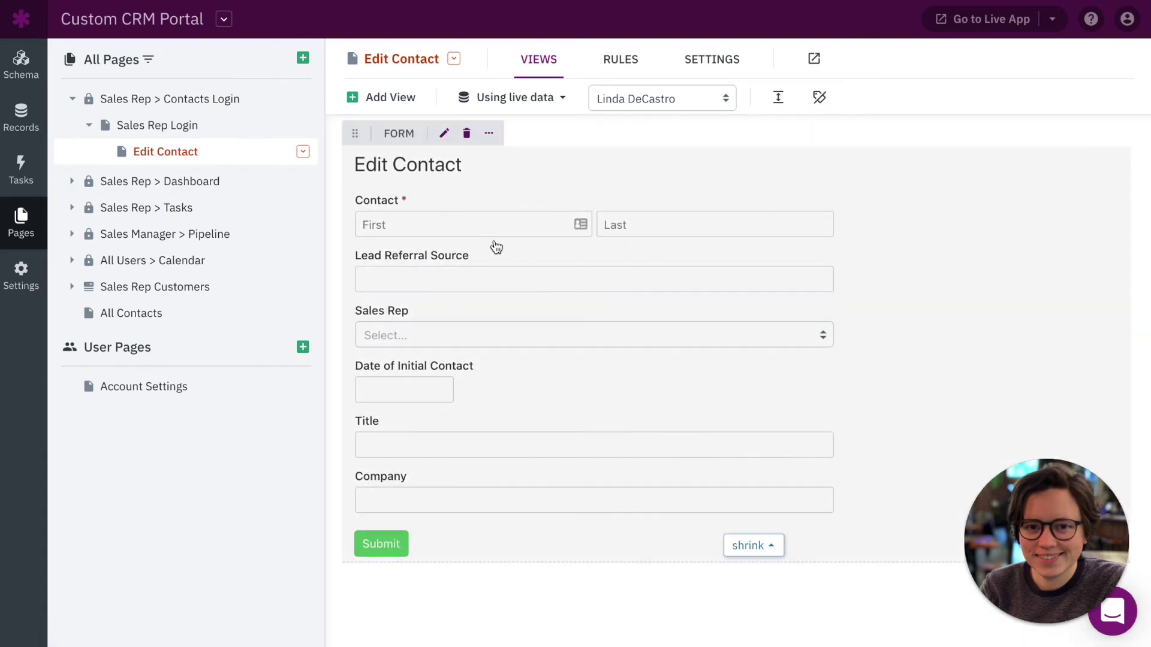
pyautogui.click(444, 133)
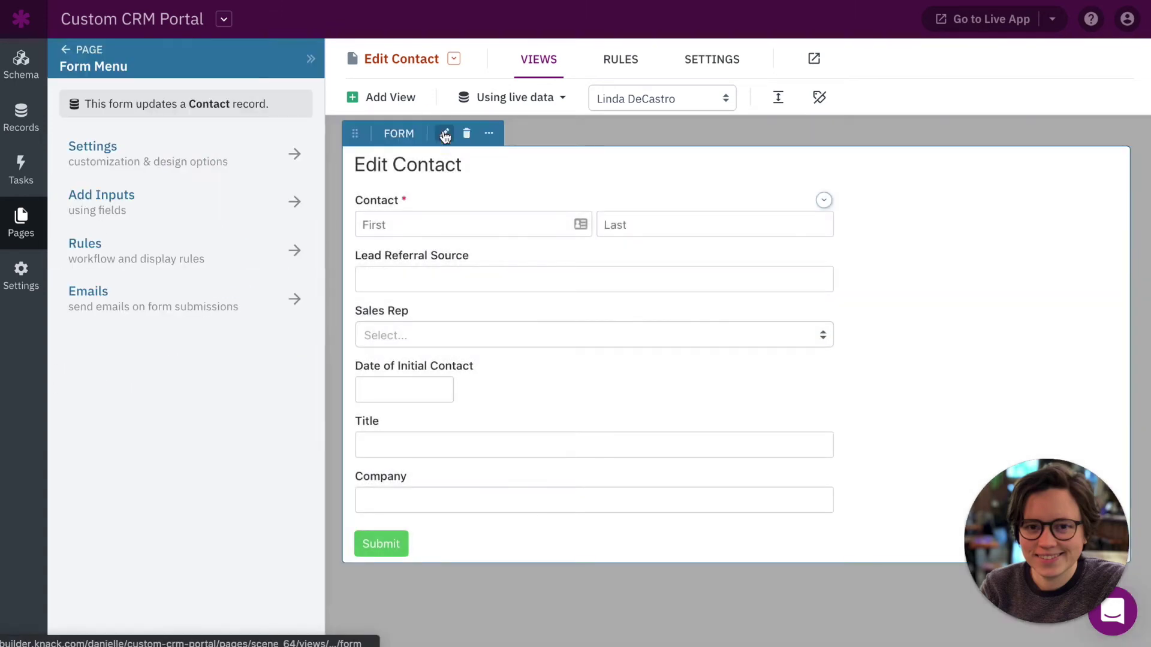
pyautogui.click(175, 202)
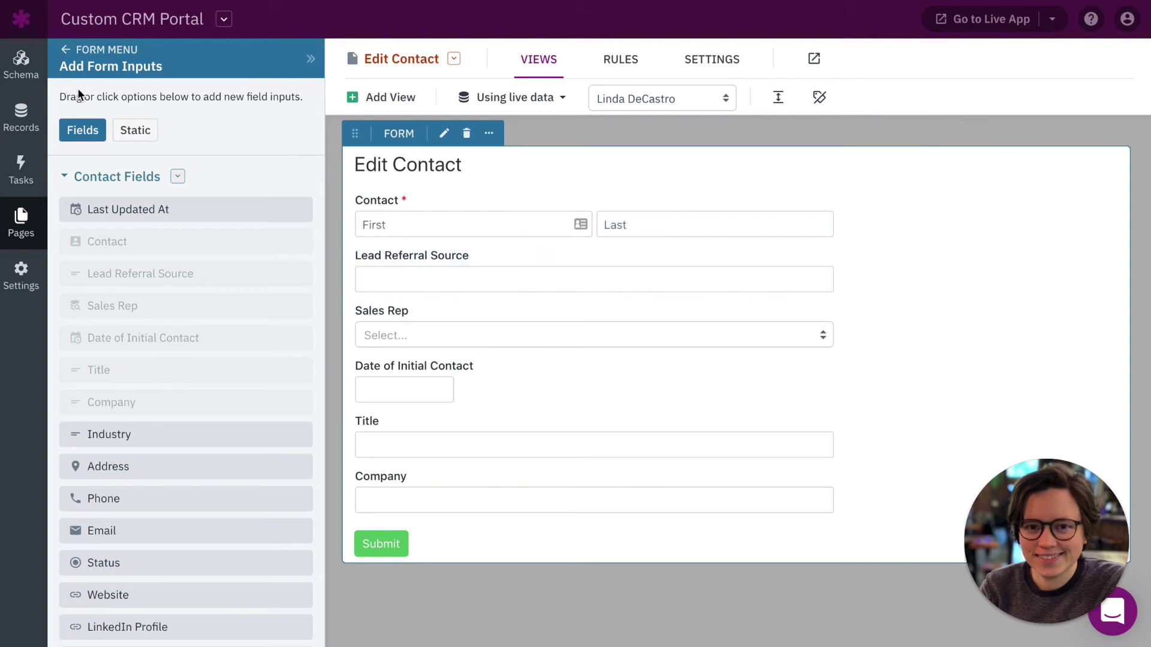
pyautogui.click(67, 51)
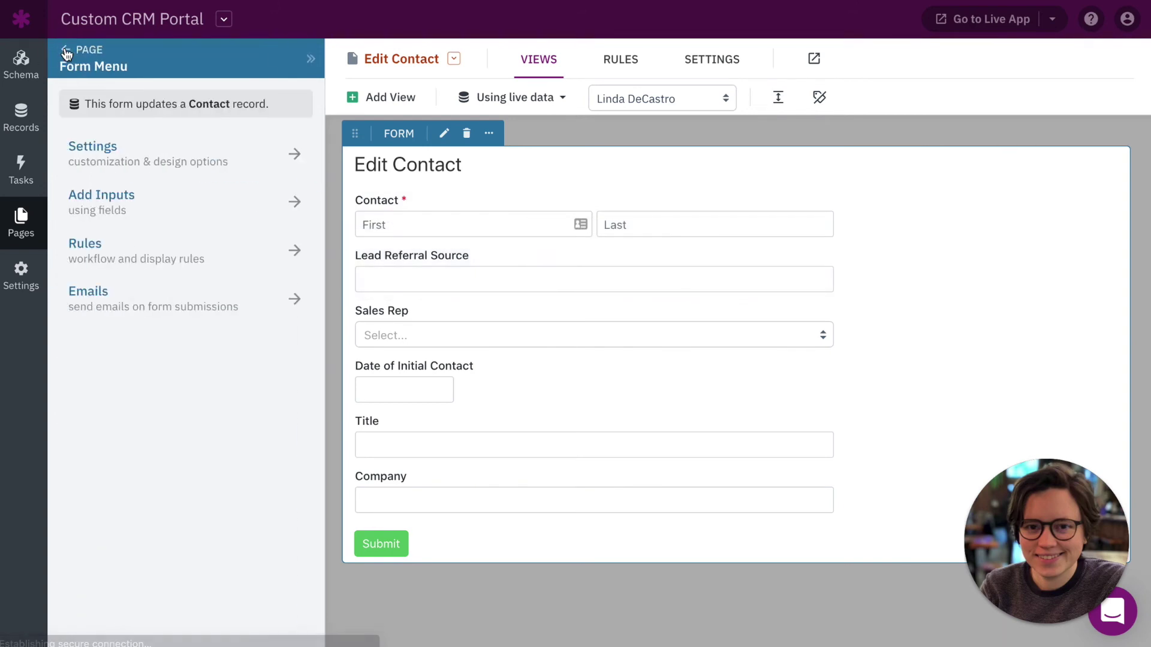
# Save a record rule on the Edit Contact form setting Last Updated At to the current date.
pyautogui.click(228, 259)
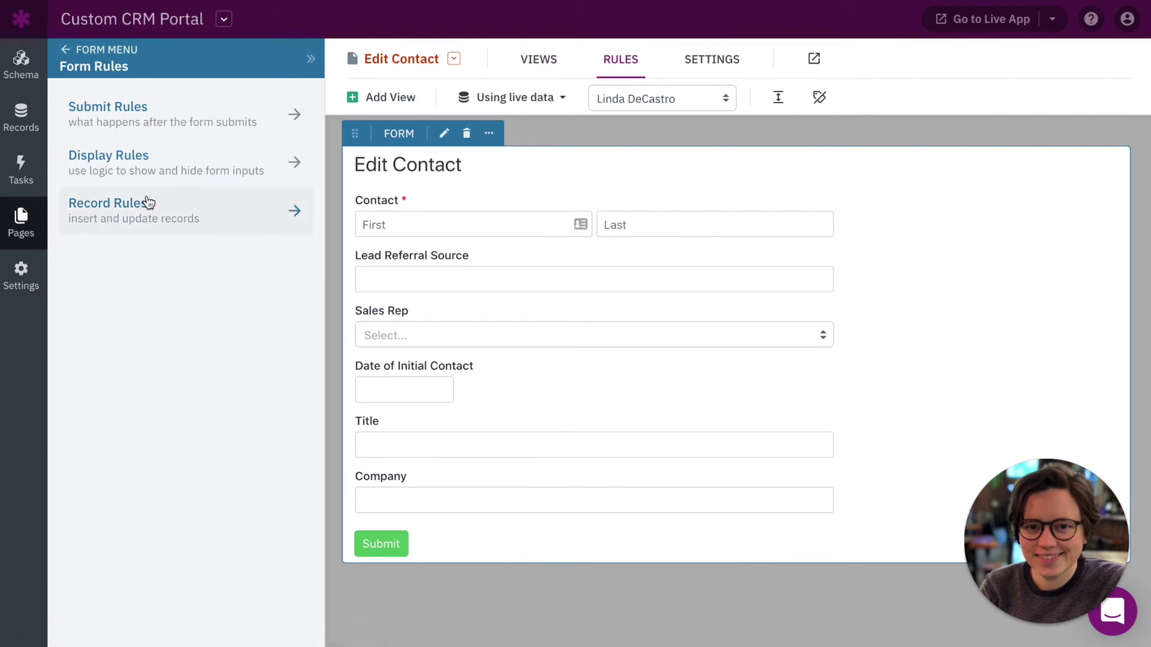
pyautogui.click(227, 210)
pyautogui.click(102, 153)
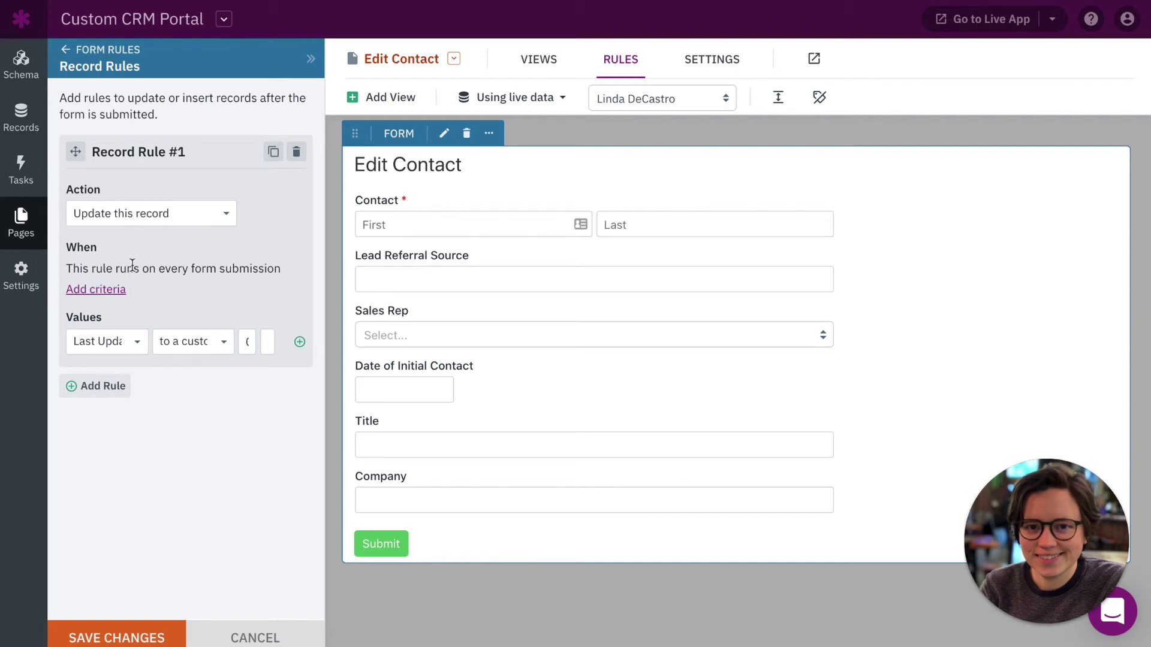
pyautogui.click(312, 61)
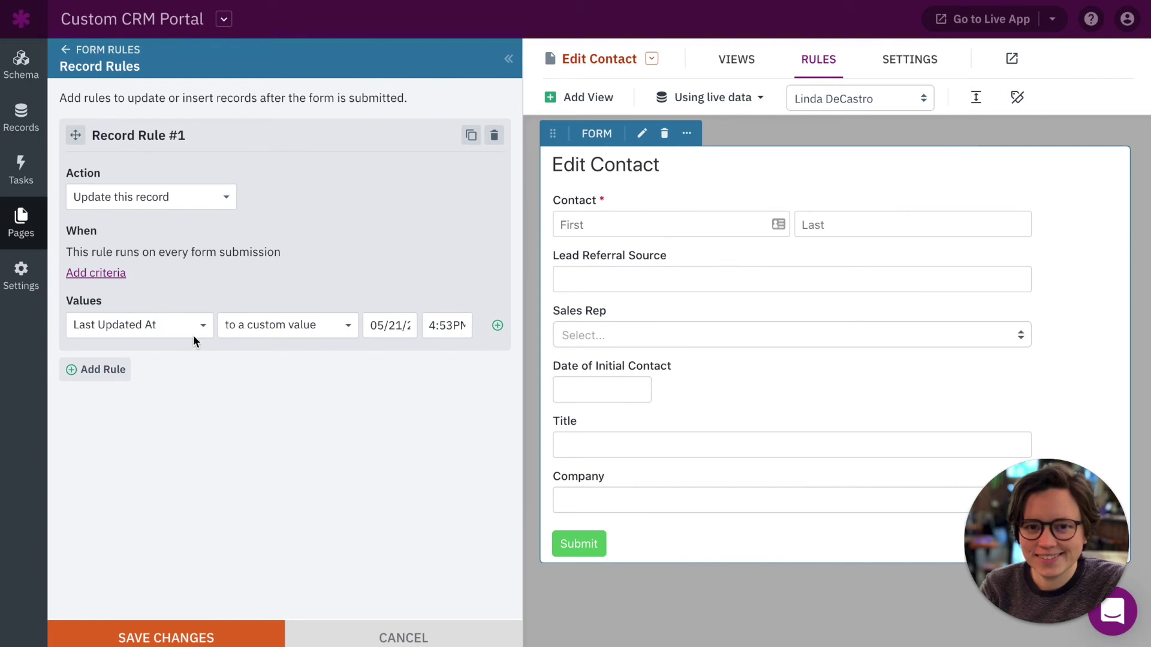
pyautogui.click(193, 335)
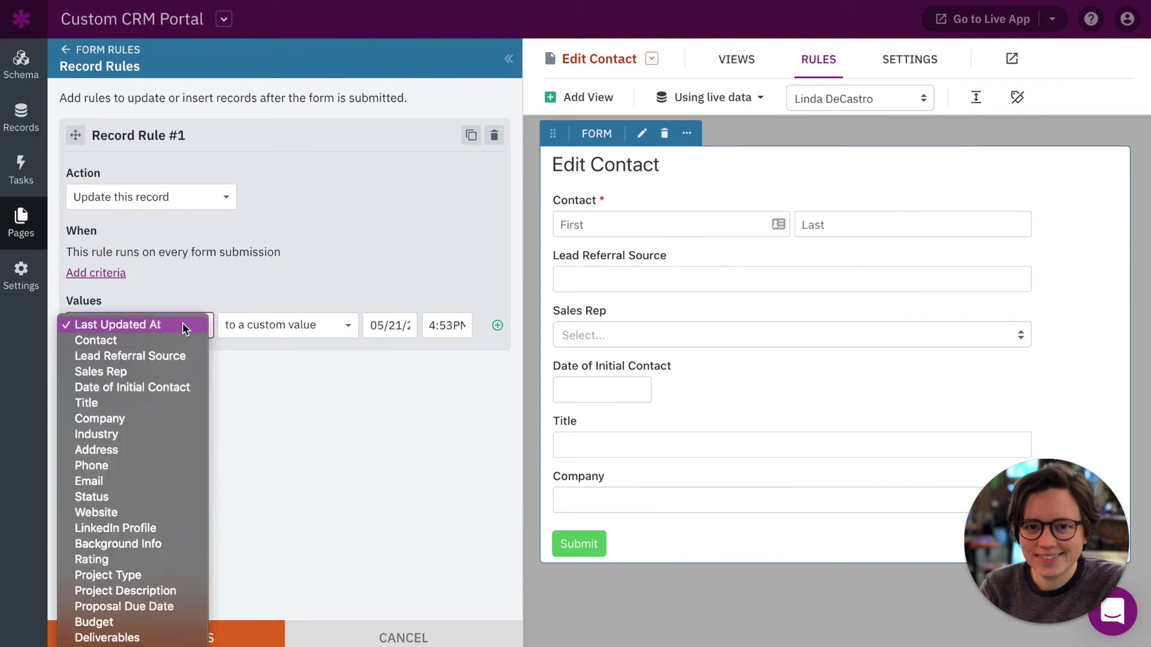
pyautogui.click(311, 325)
pyautogui.click(334, 330)
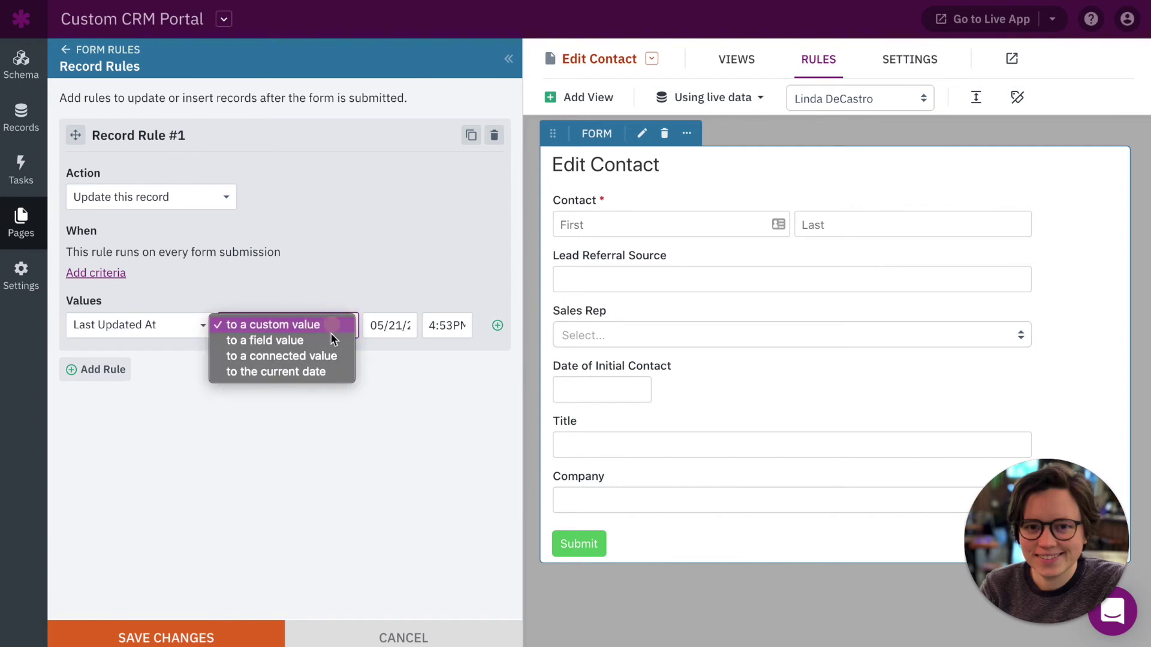
pyautogui.click(328, 371)
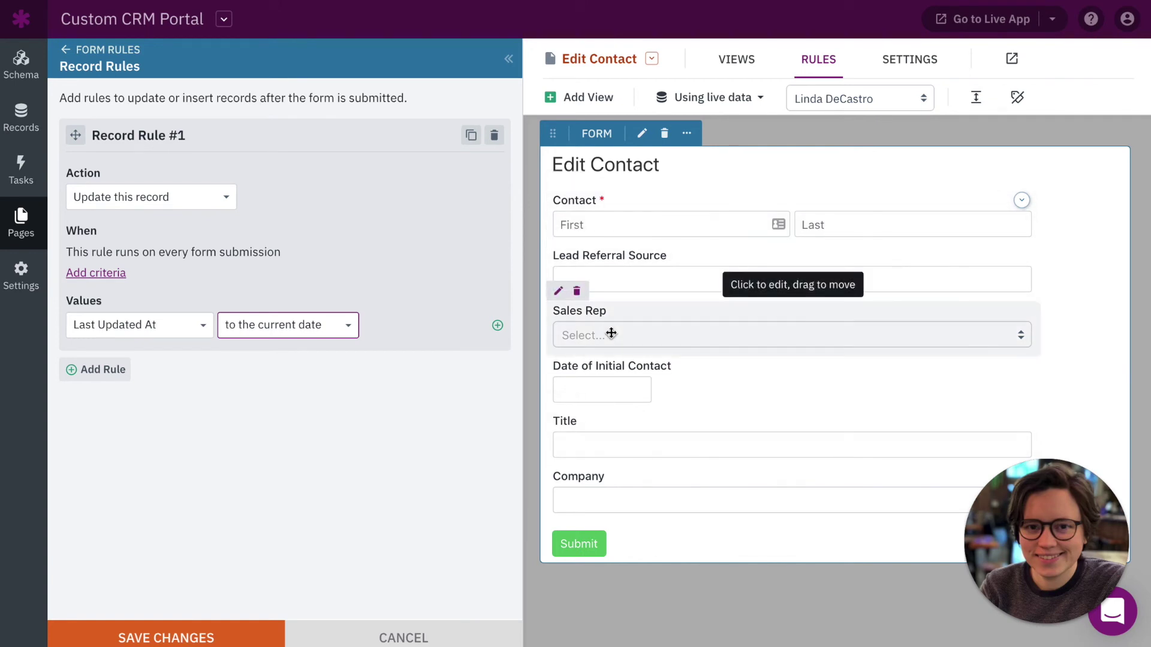
pyautogui.click(169, 328)
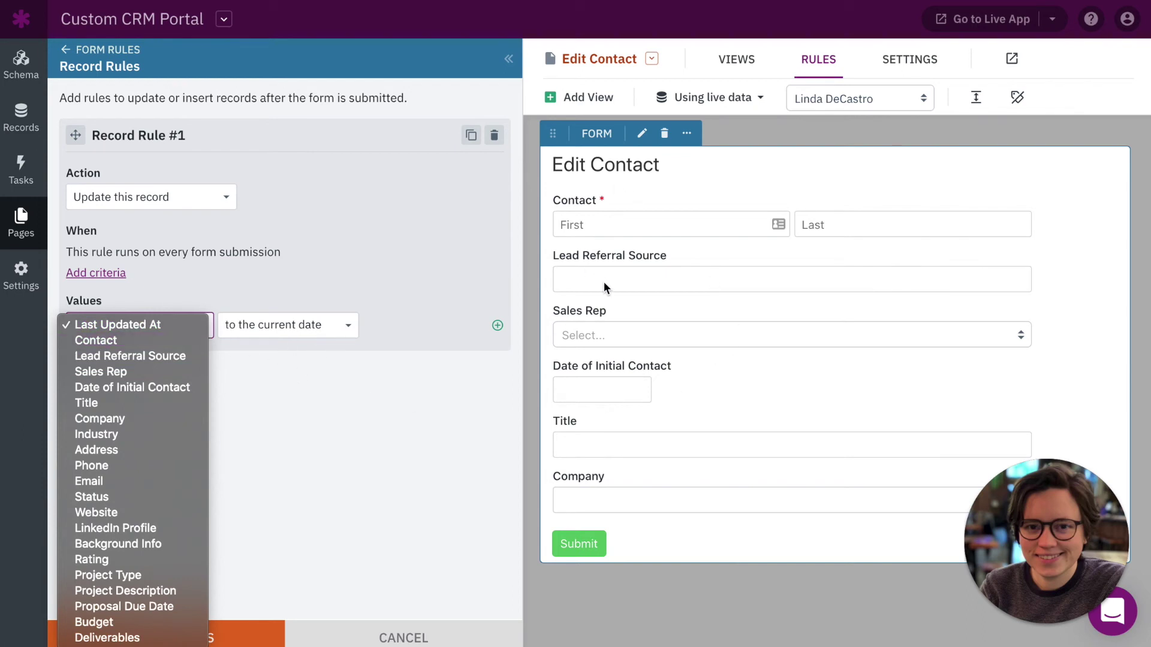
pyautogui.click(314, 413)
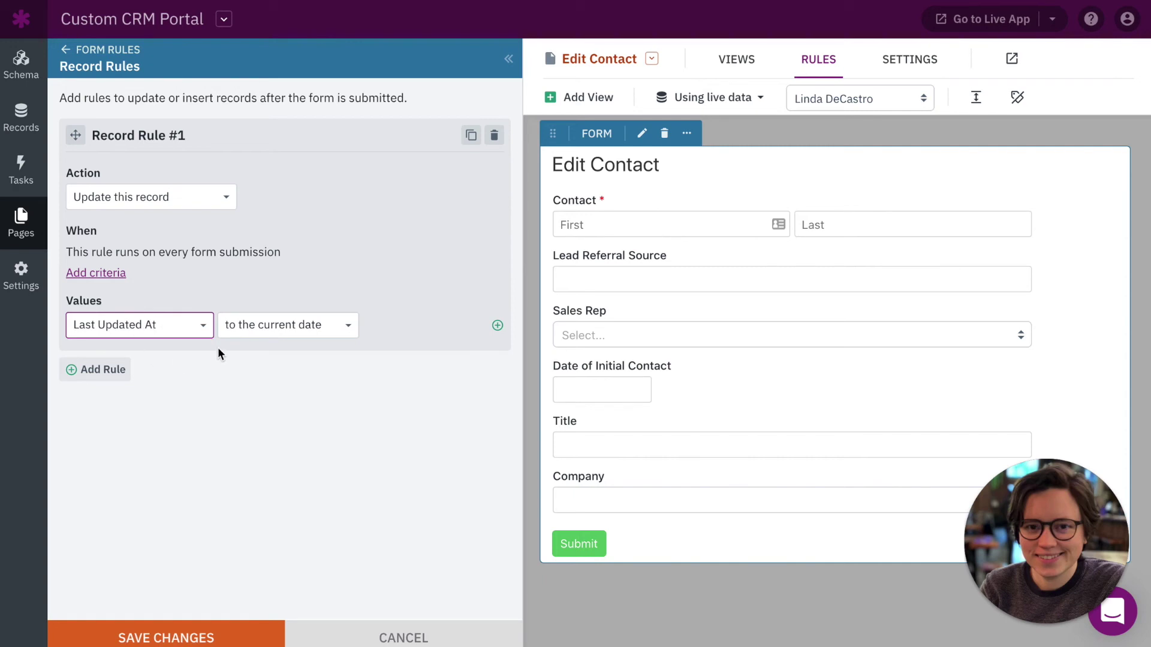
pyautogui.click(166, 639)
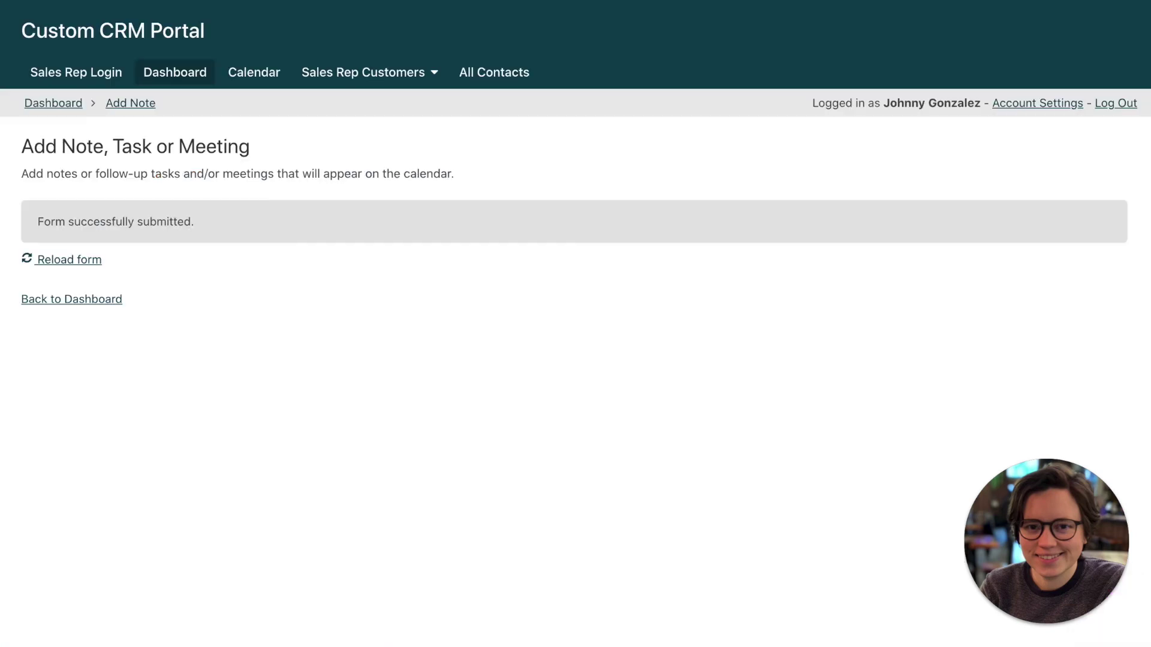
# In the live app, edit the first contact's Lead Referral Source to 'Conference!' and submit.
pyautogui.click(59, 75)
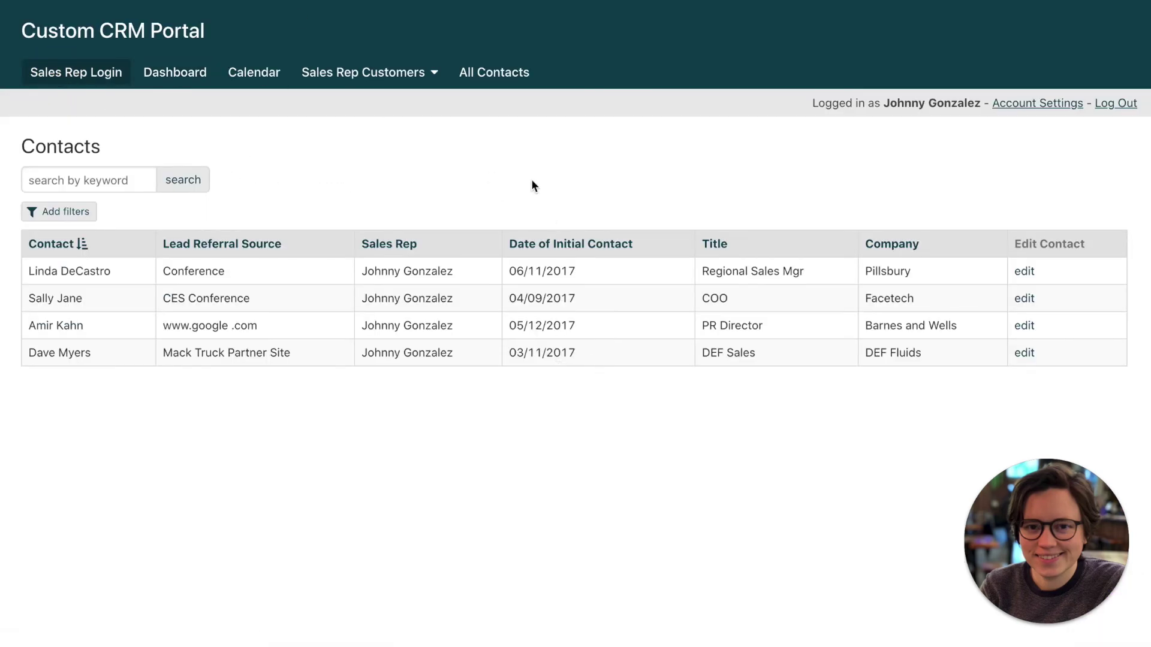
pyautogui.click(1031, 273)
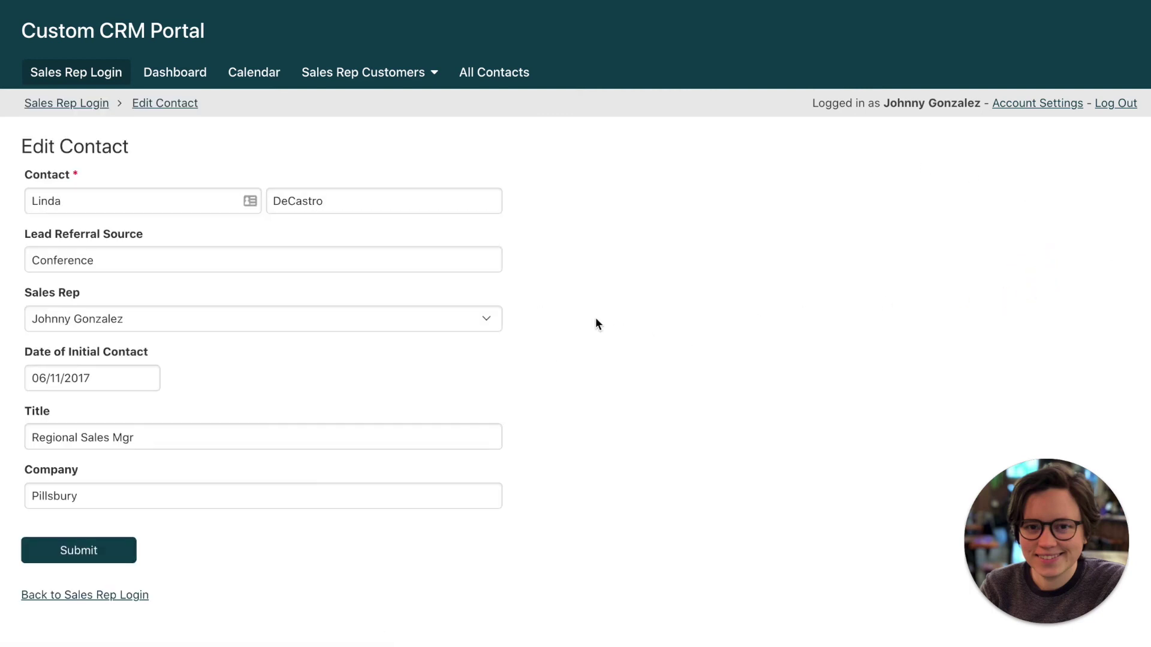
pyautogui.click(111, 260)
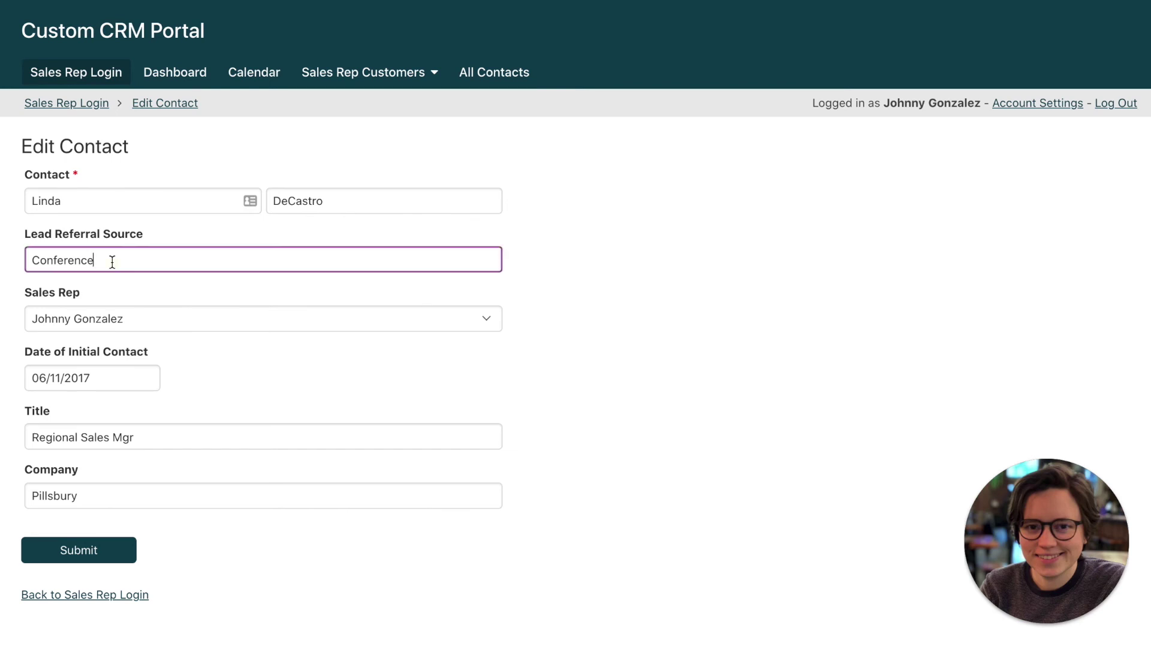
pyautogui.click(94, 552)
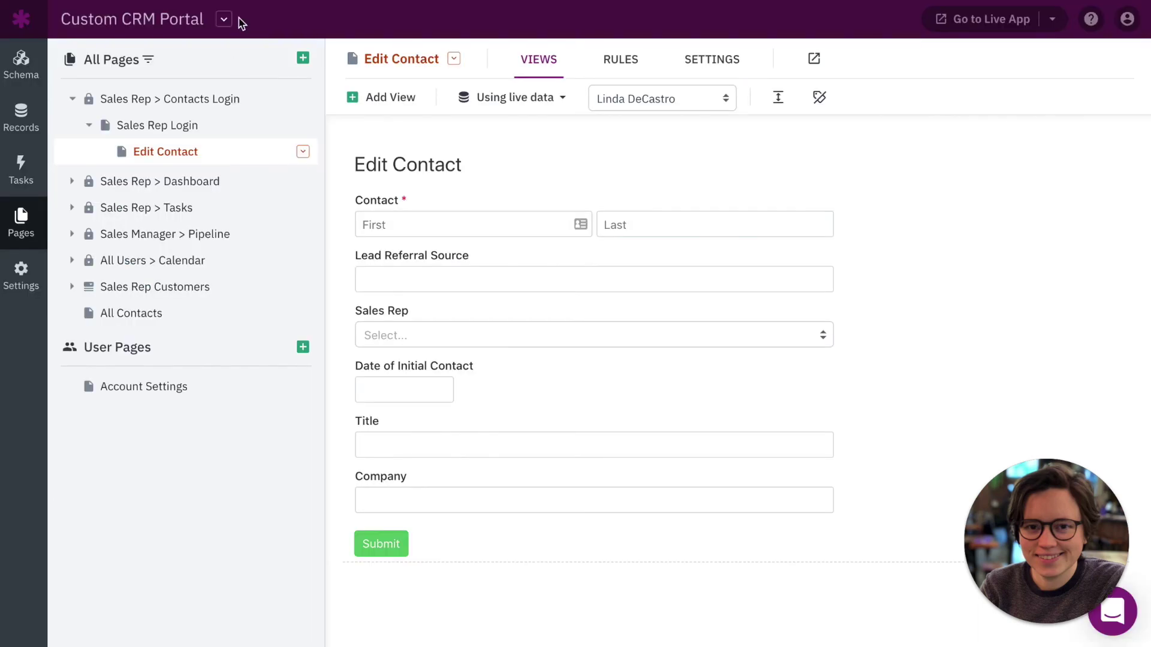
# Open the Contacts records to confirm the first contact's Last Updated At reads 05/21/2021 4:54pm.
pyautogui.click(22, 108)
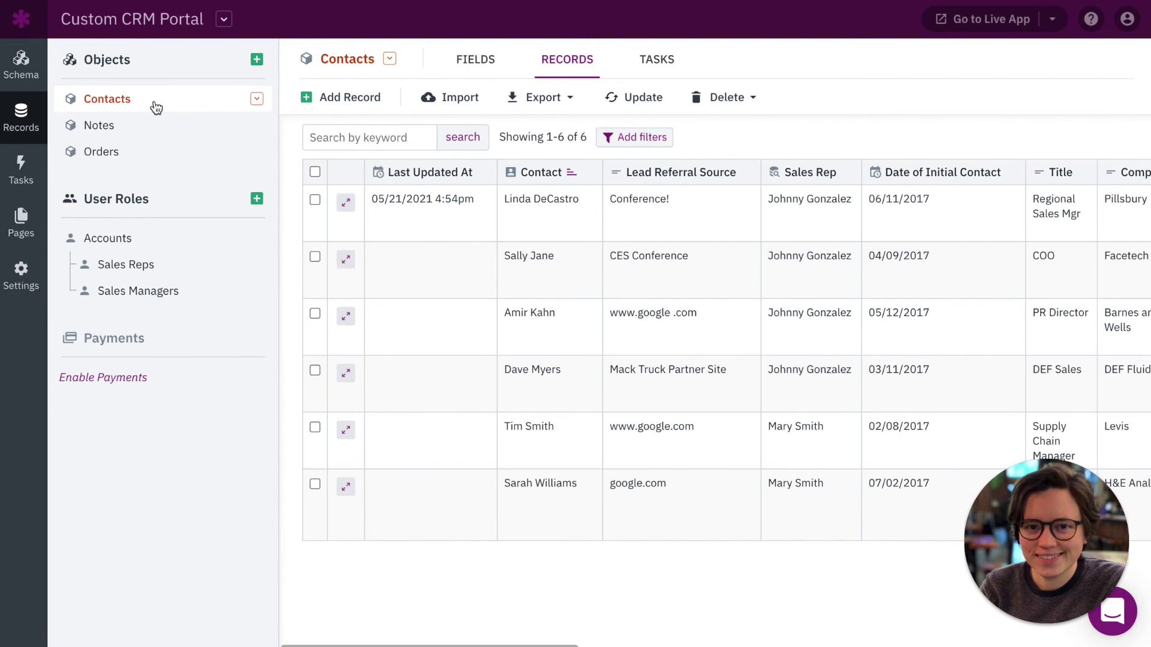
pyautogui.click(155, 107)
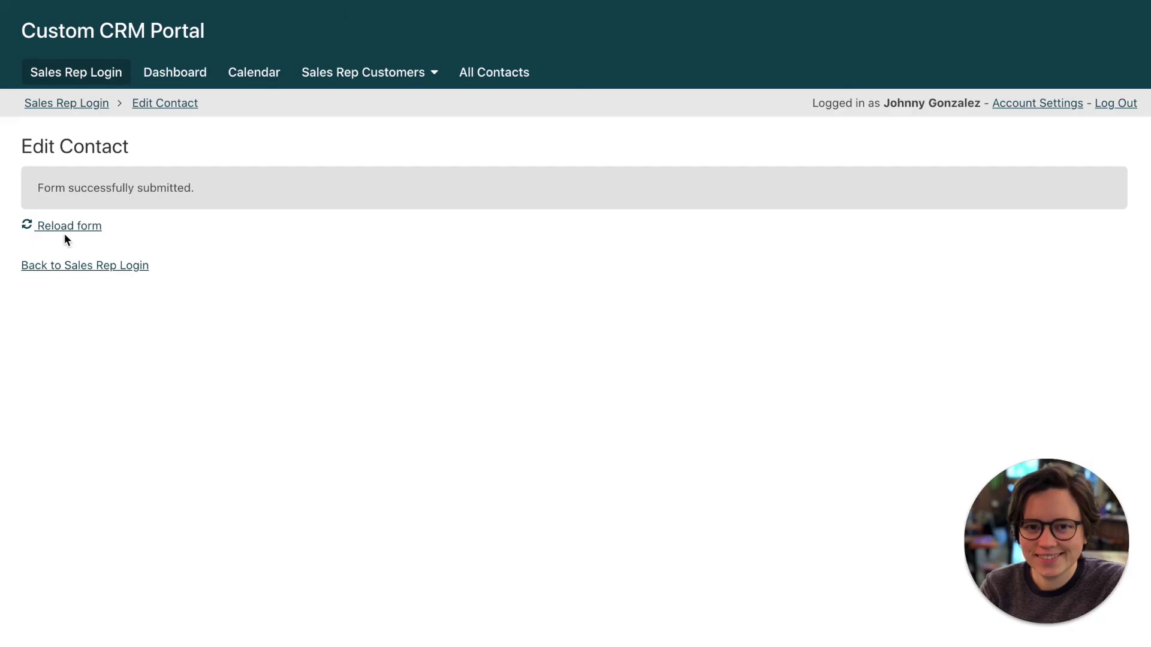
# Resubmit the contact with Lead Referral Source 'Conference!!!!!' and verify Last Updated At shows 4:55pm.
pyautogui.click(67, 230)
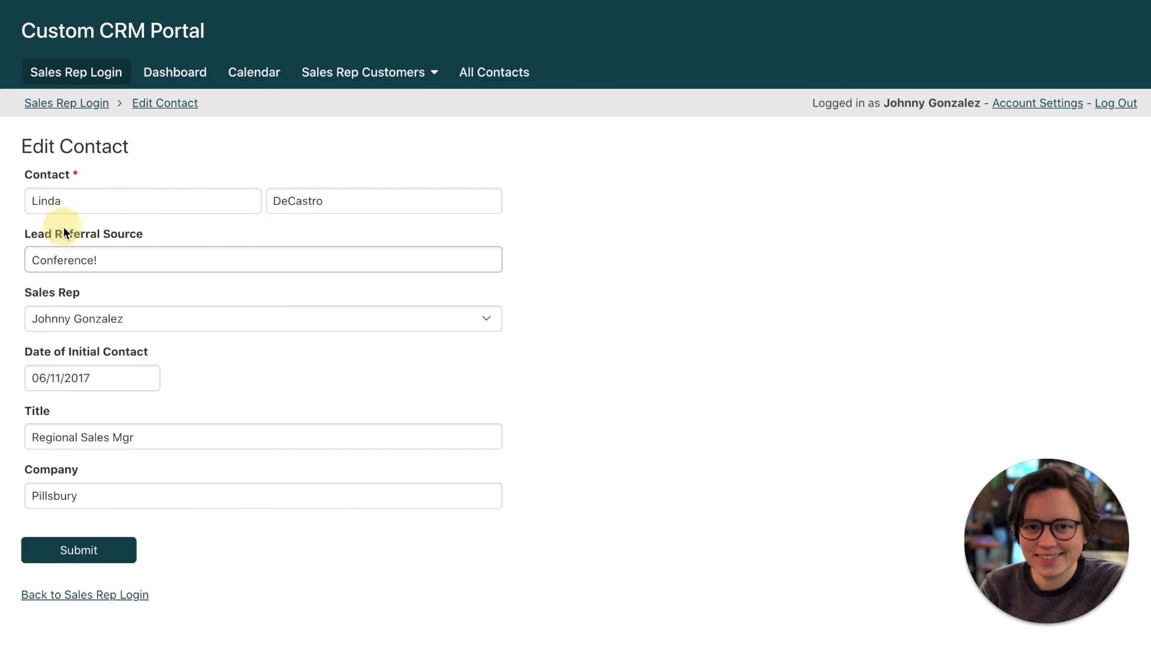
pyautogui.click(115, 260)
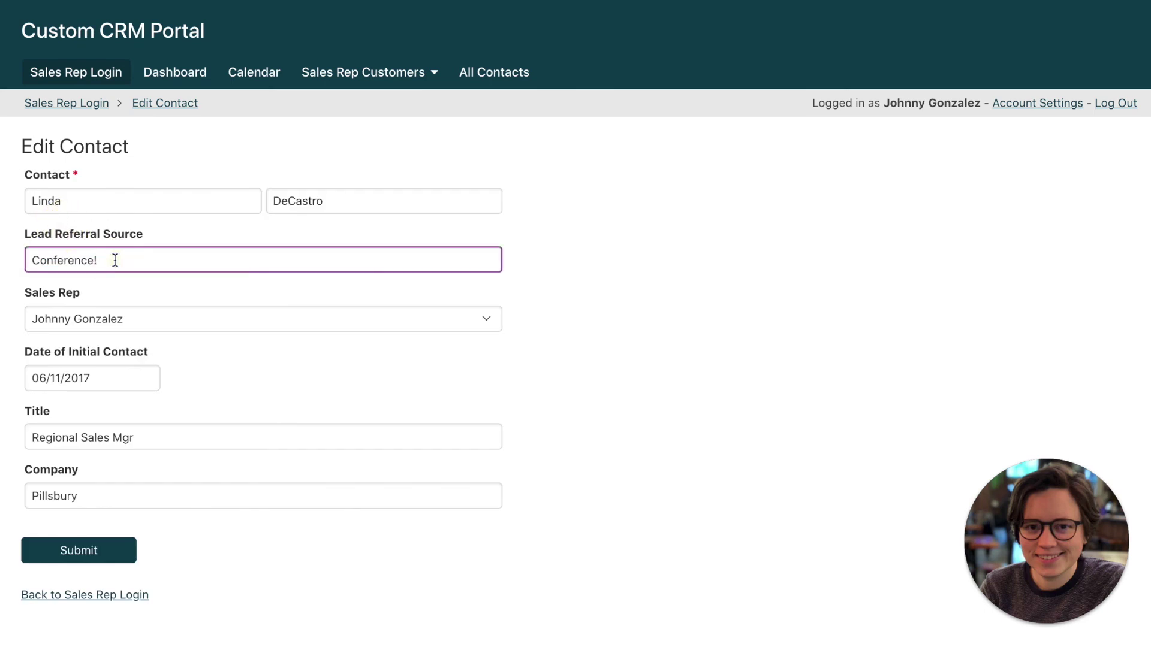
pyautogui.click(65, 549)
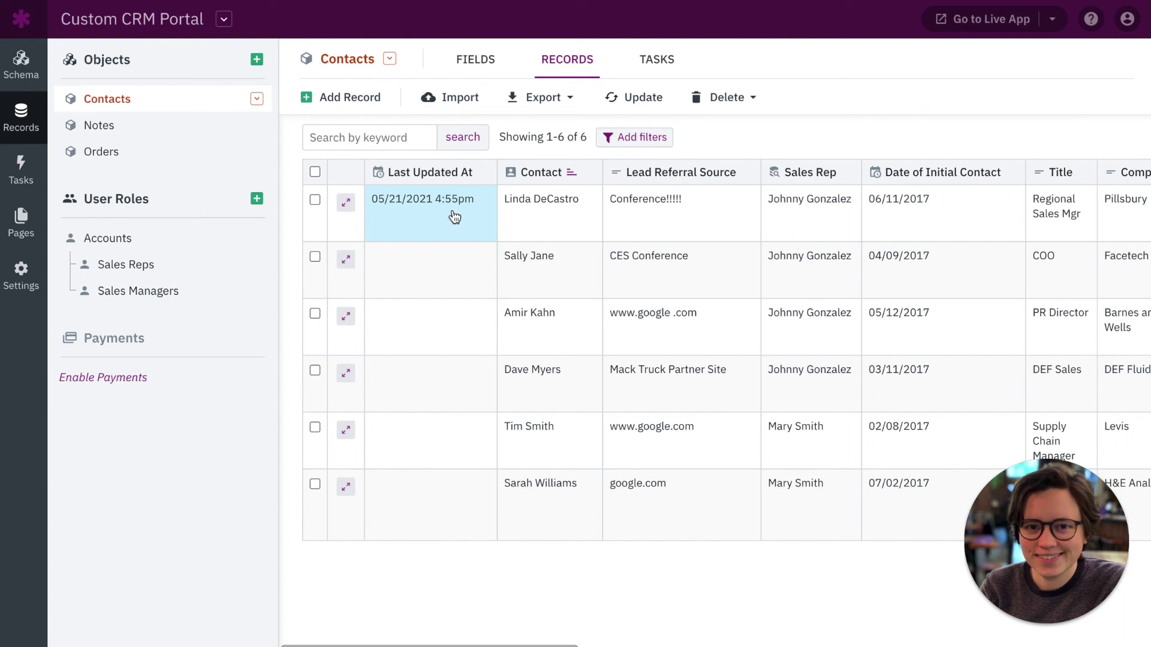
pyautogui.click(687, 213)
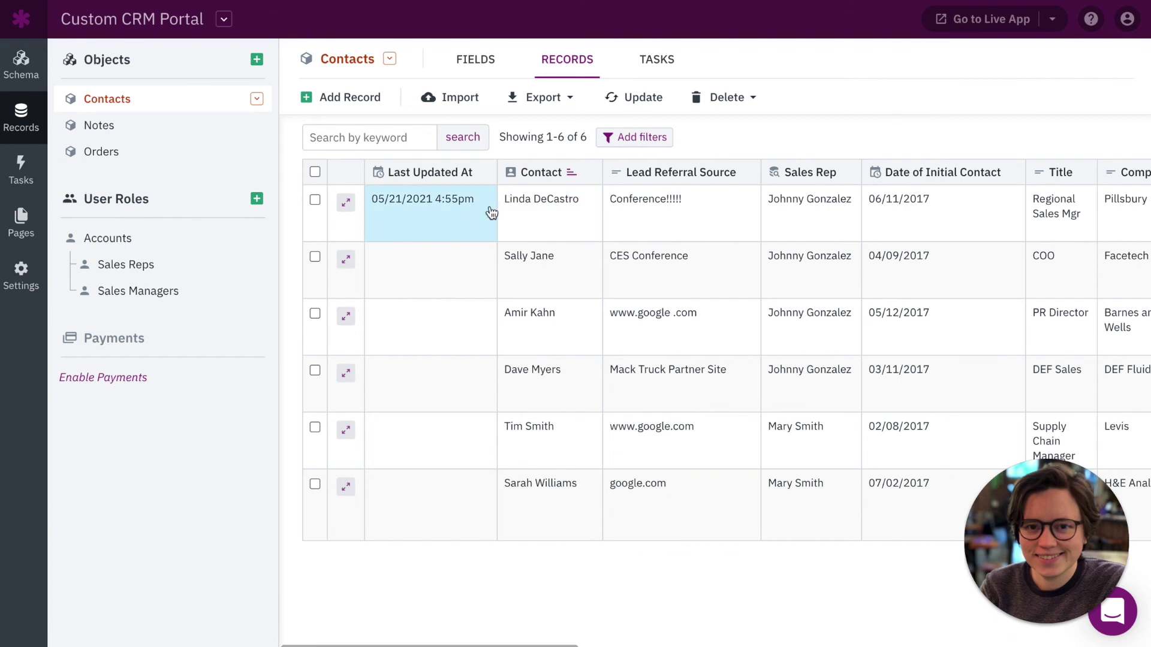